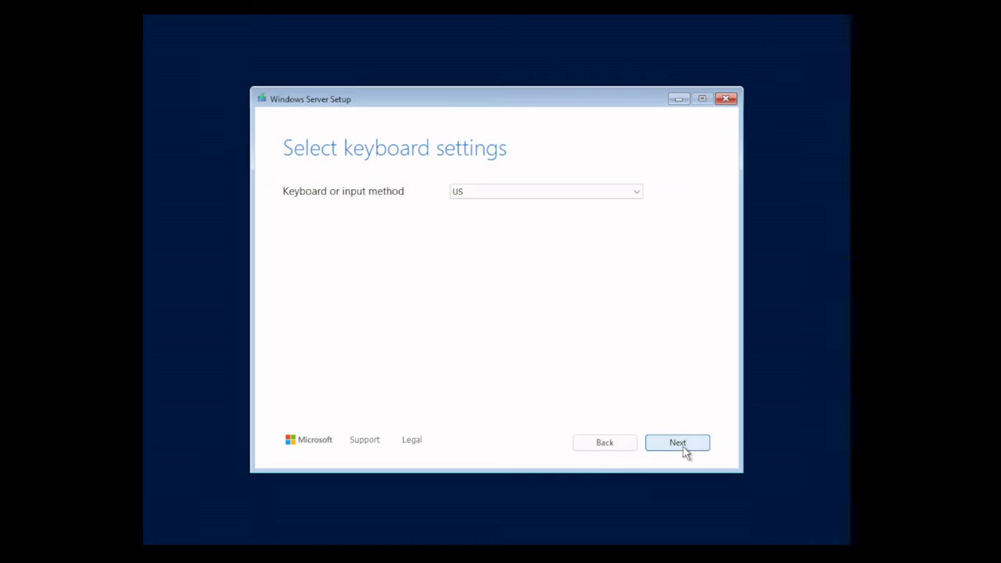
Step: Accept the US keyboard, choose to install Windows Server, and agree that all files, apps and settings are deleted
{"action": "left_click", "coordinate": [684, 450]}
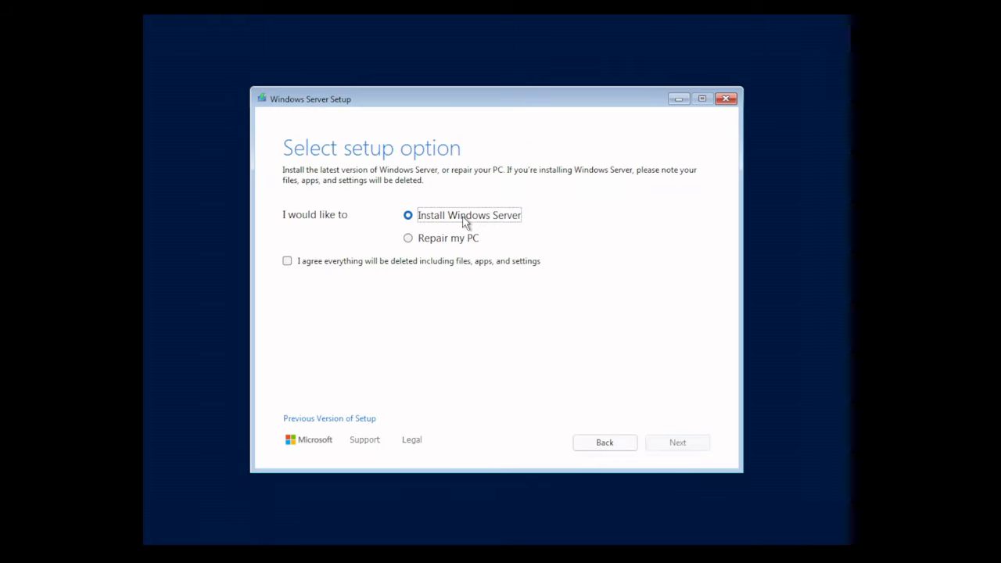
{"action": "left_click", "coordinate": [466, 247]}
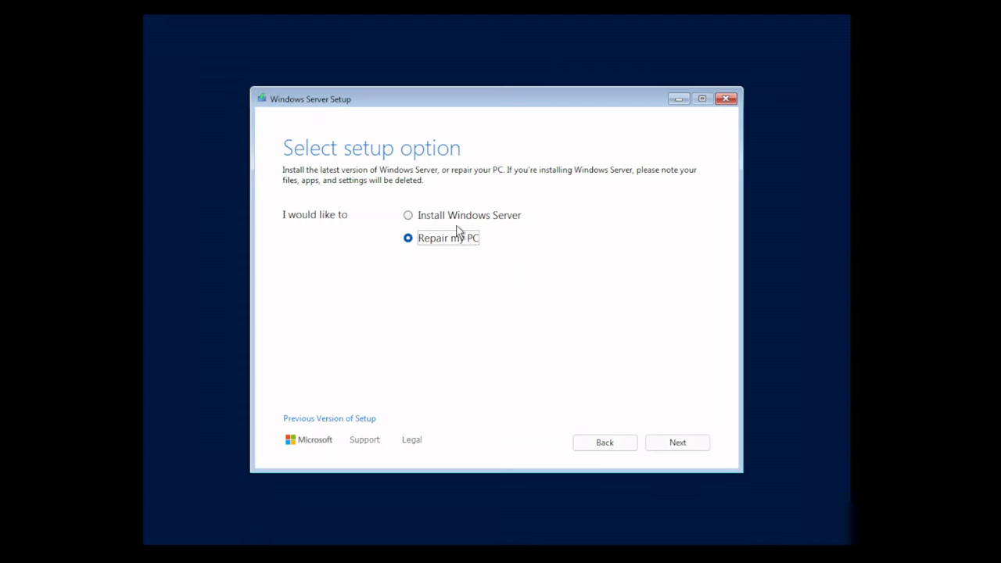
{"action": "left_click", "coordinate": [457, 224]}
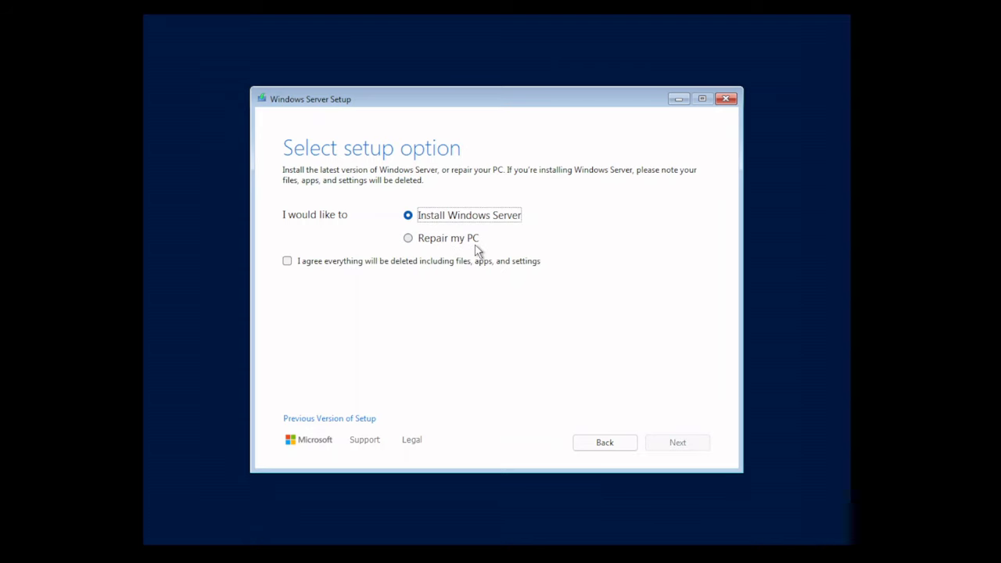
{"action": "left_click", "coordinate": [460, 265]}
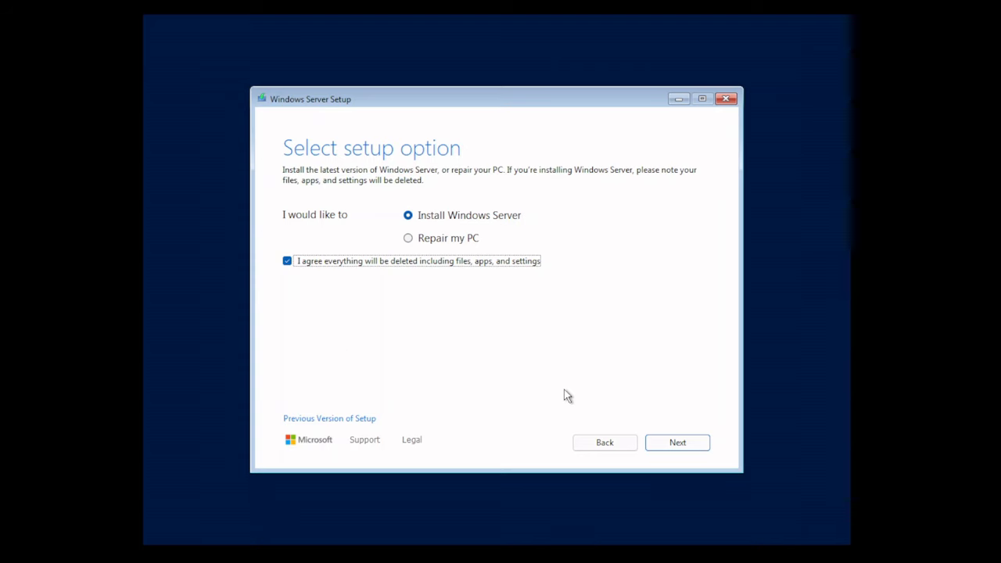
{"action": "left_click", "coordinate": [690, 446]}
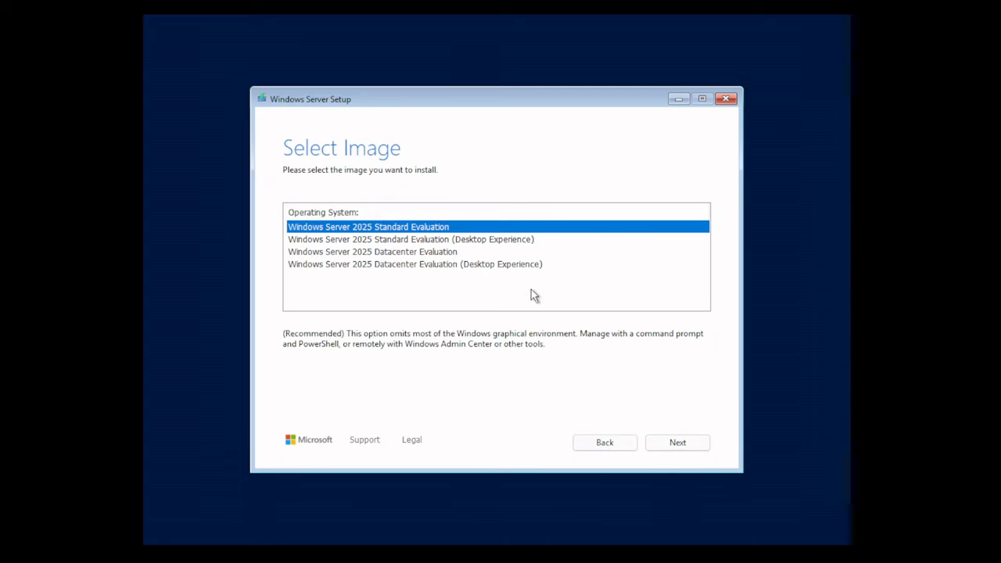
Step: Choose the Windows Server 2025 Standard Evaluation (Desktop Experience) image and accept the license terms
{"action": "left_click", "coordinate": [465, 242]}
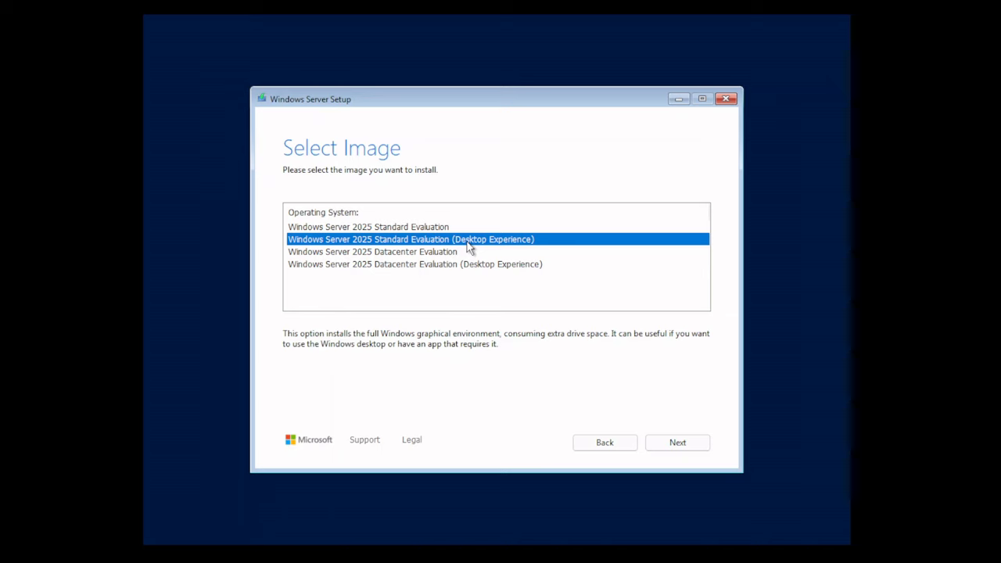
{"action": "left_click", "coordinate": [362, 228]}
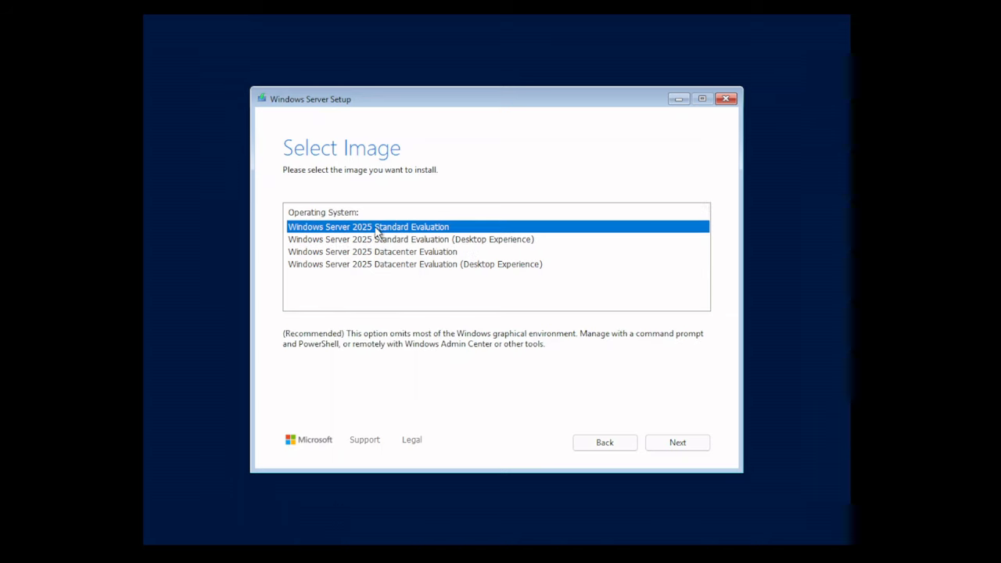
{"action": "left_click", "coordinate": [428, 239]}
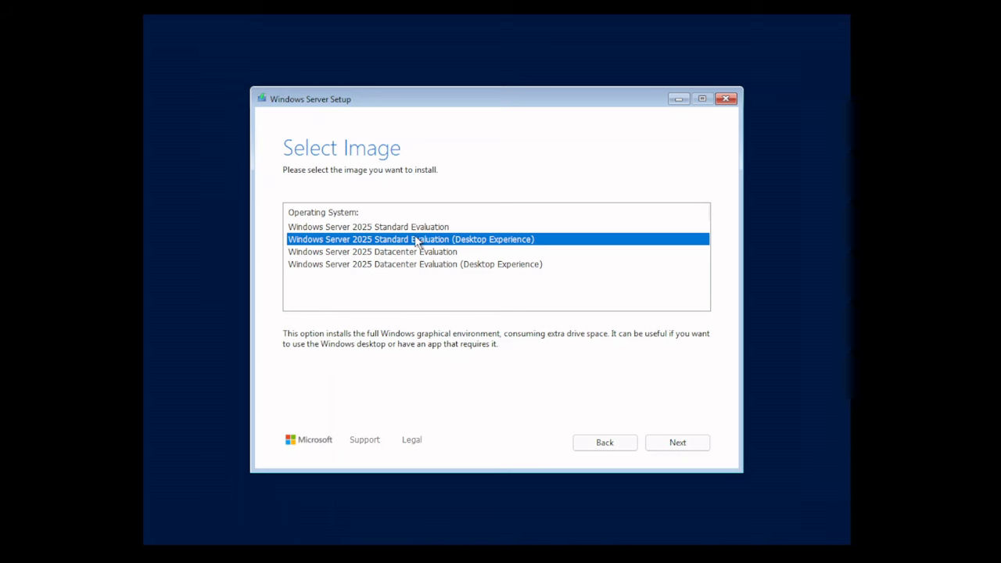
{"action": "left_click", "coordinate": [660, 443]}
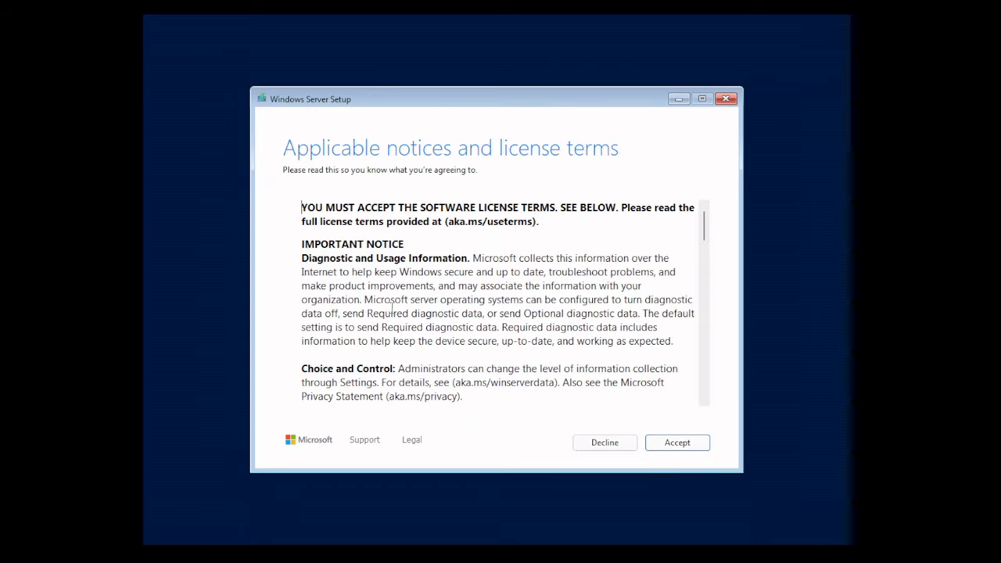
{"action": "left_click", "coordinate": [672, 442]}
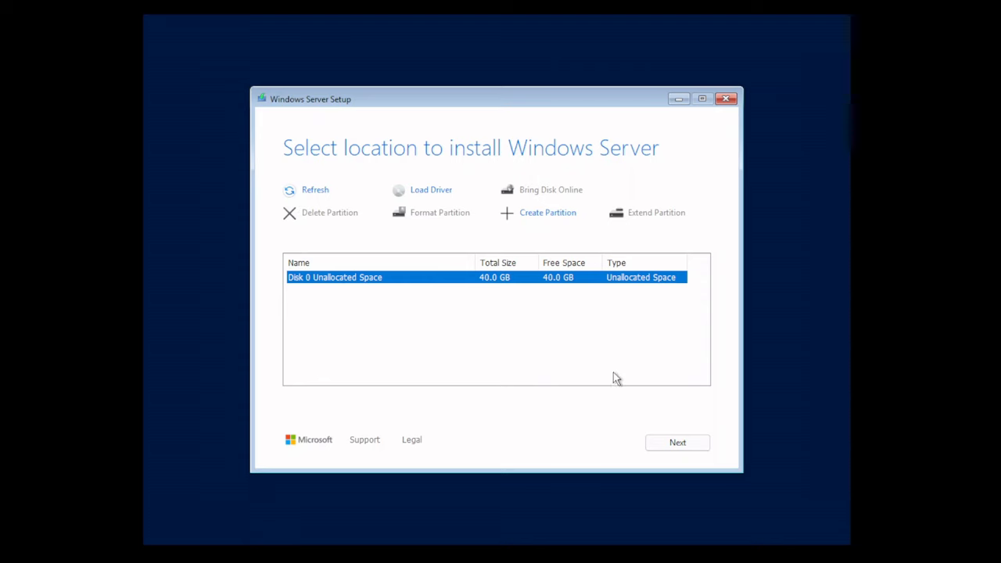
{"action": "left_click", "coordinate": [677, 447]}
{"action": "left_click", "coordinate": [517, 381]}
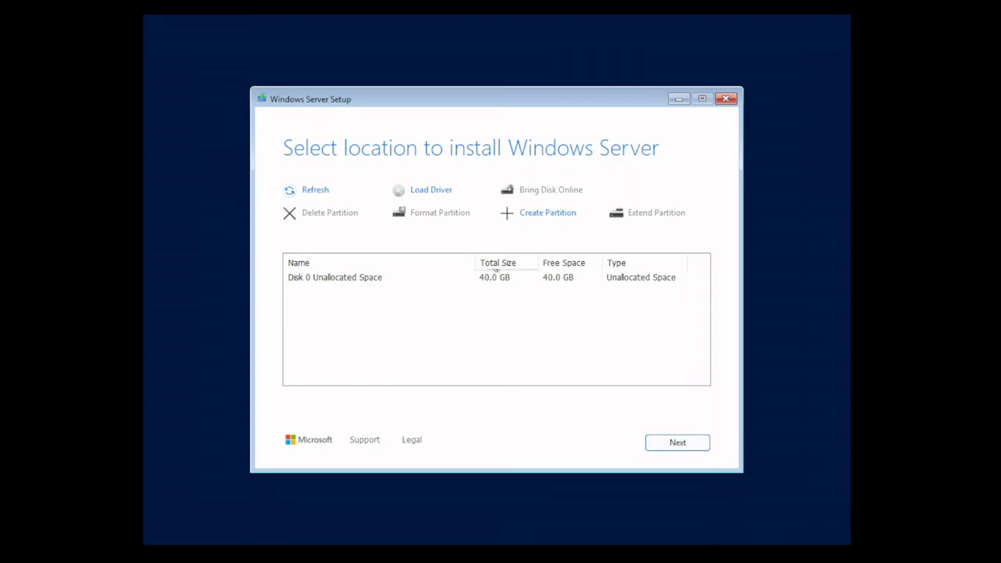
{"action": "left_click", "coordinate": [547, 214]}
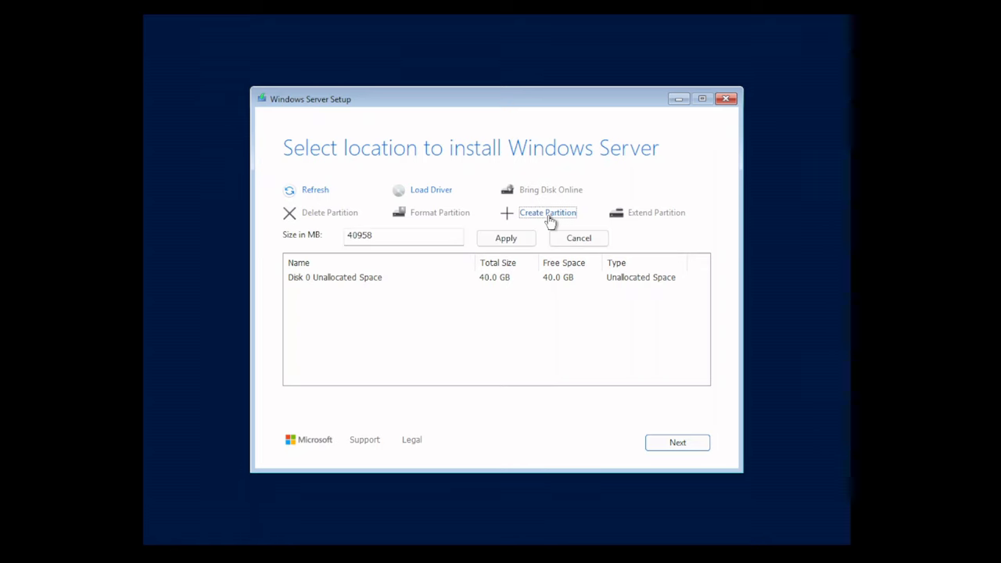
{"action": "left_click", "coordinate": [571, 244]}
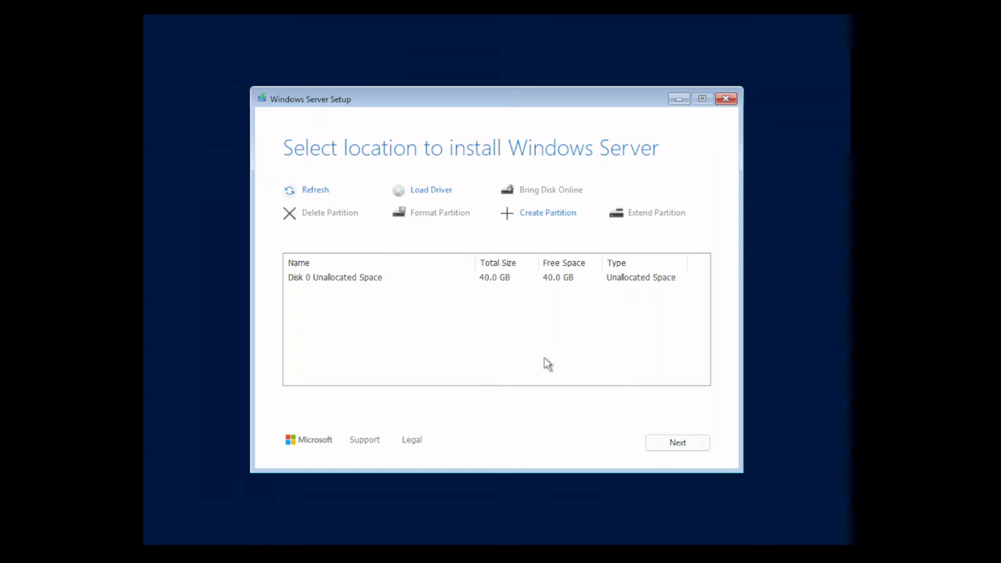
Step: Select Disk 0 Unallocated Space as the install location and start the installation
{"action": "left_click", "coordinate": [685, 445]}
{"action": "left_click", "coordinate": [550, 283]}
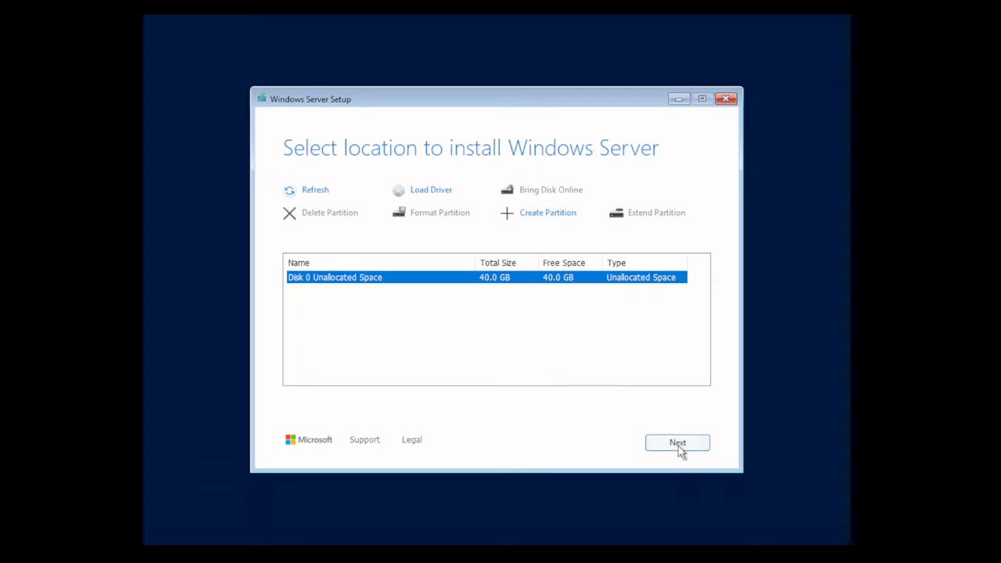
{"action": "left_click", "coordinate": [678, 447]}
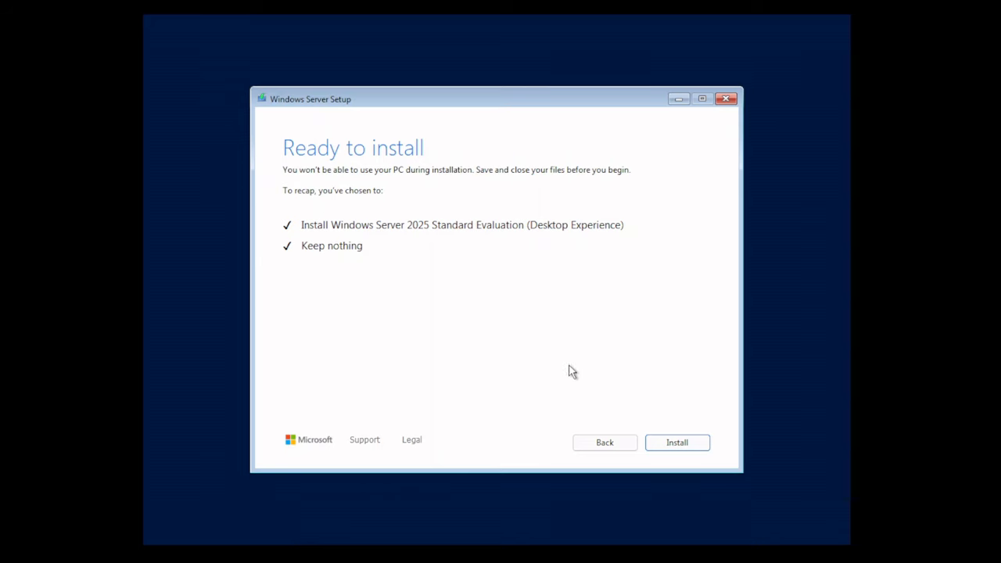
{"action": "left_click", "coordinate": [676, 444]}
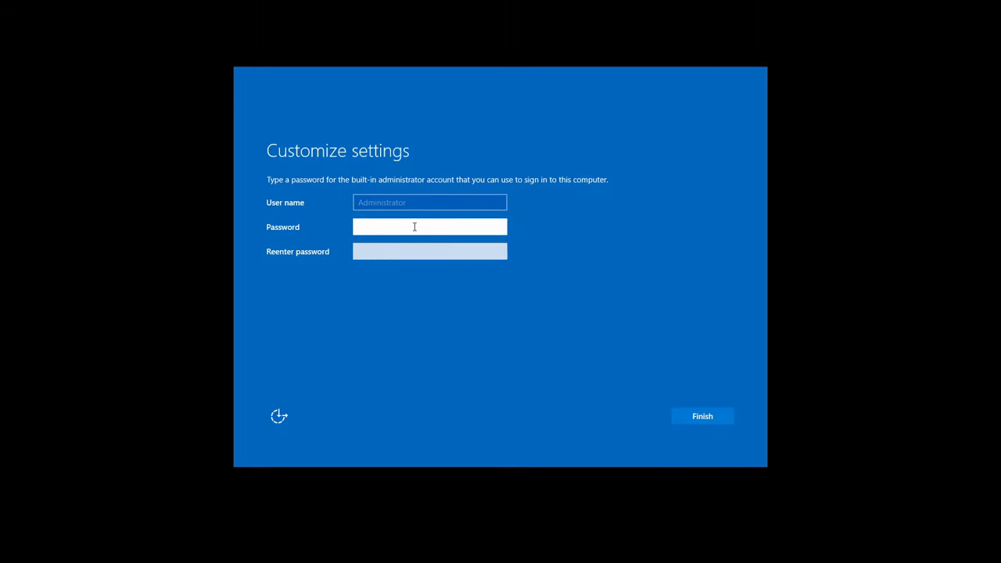
Step: Enter and re-enter a password for the built-in administrator account
{"action": "type", "text": "•••••••••••"}
{"action": "key", "text": "Tab"}
{"action": "type", "text": "•••••"}
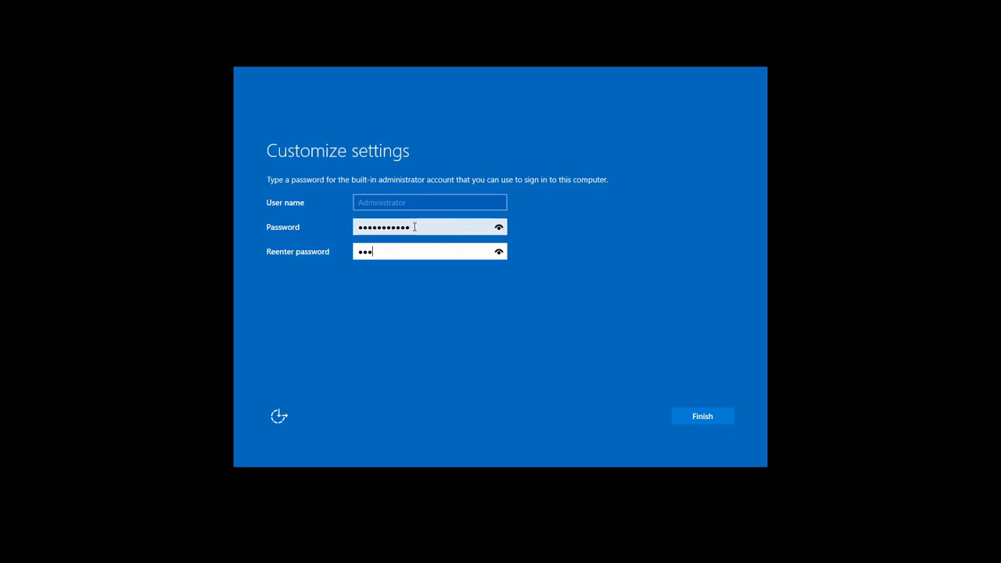
{"action": "type", "text": "••••••"}
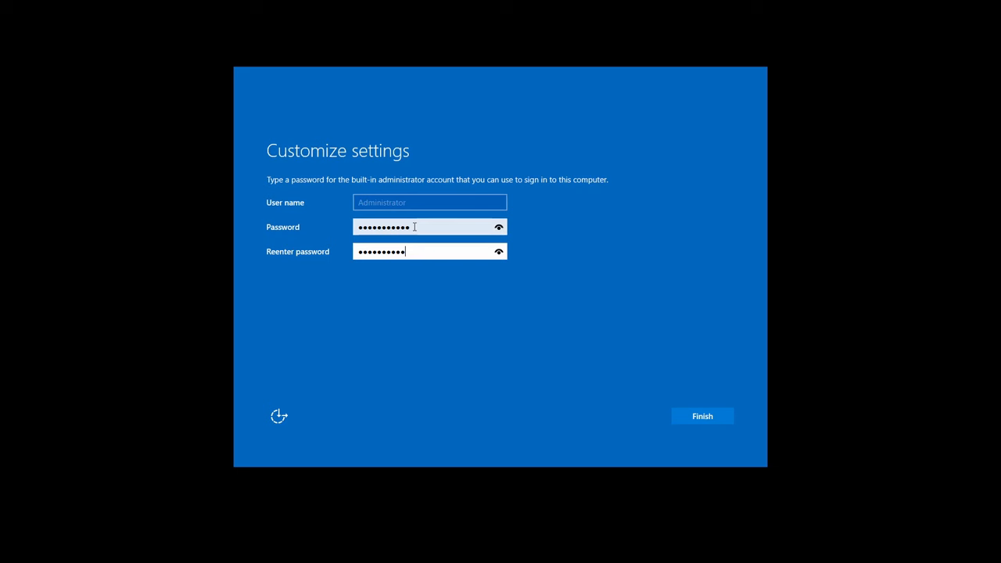
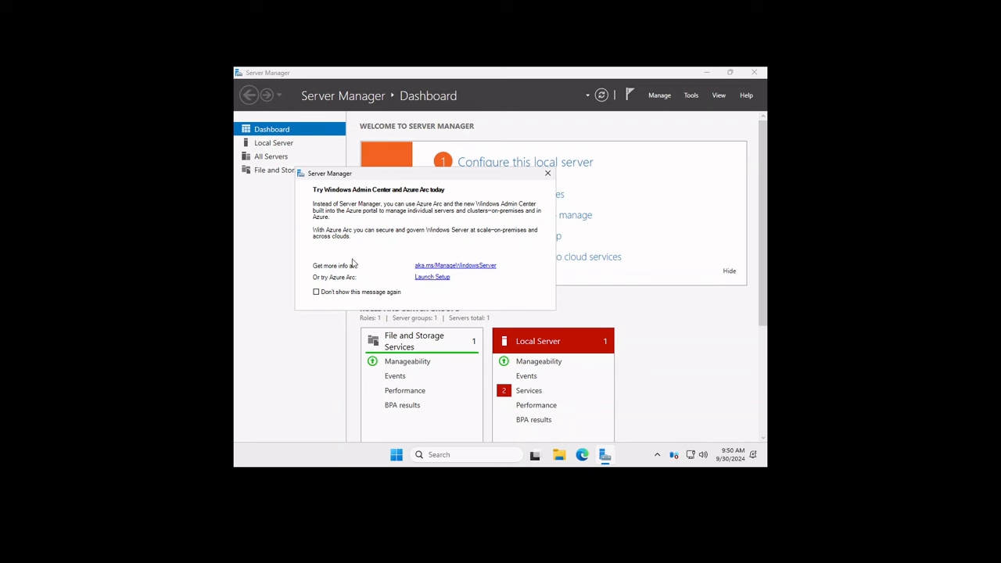
Step: Stop Server Manager from showing the Windows Admin Center and Azure Arc message again
{"action": "left_click", "coordinate": [345, 291]}
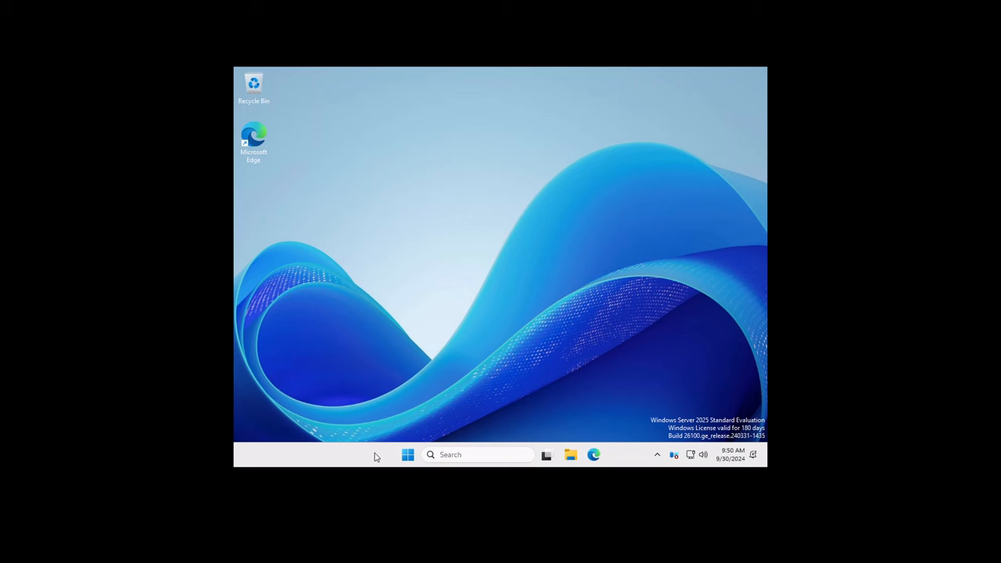
Step: Set the taskbar alignment to Left in the taskbar behaviors and close the settings
{"action": "left_click", "coordinate": [407, 455]}
{"action": "left_click", "coordinate": [407, 455]}
{"action": "right_click", "coordinate": [374, 457]}
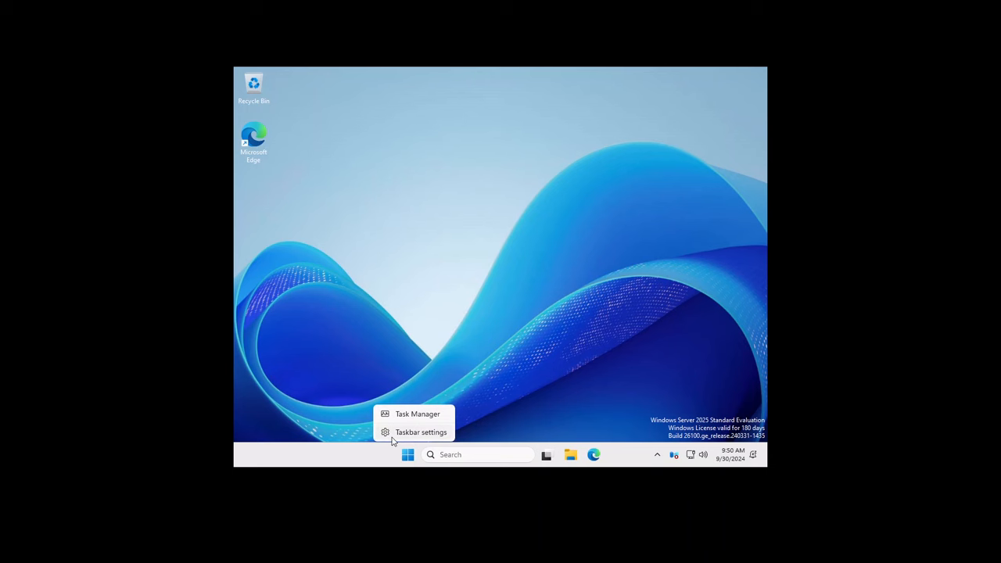
{"action": "left_click", "coordinate": [393, 433]}
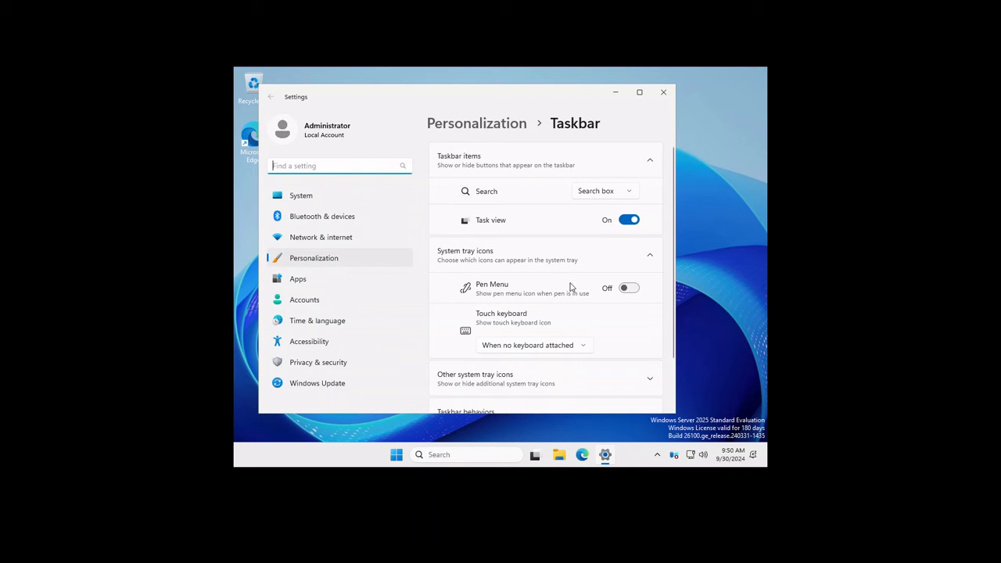
{"action": "scroll", "coordinate": [570, 288], "scroll_direction": "down", "scroll_amount": 2}
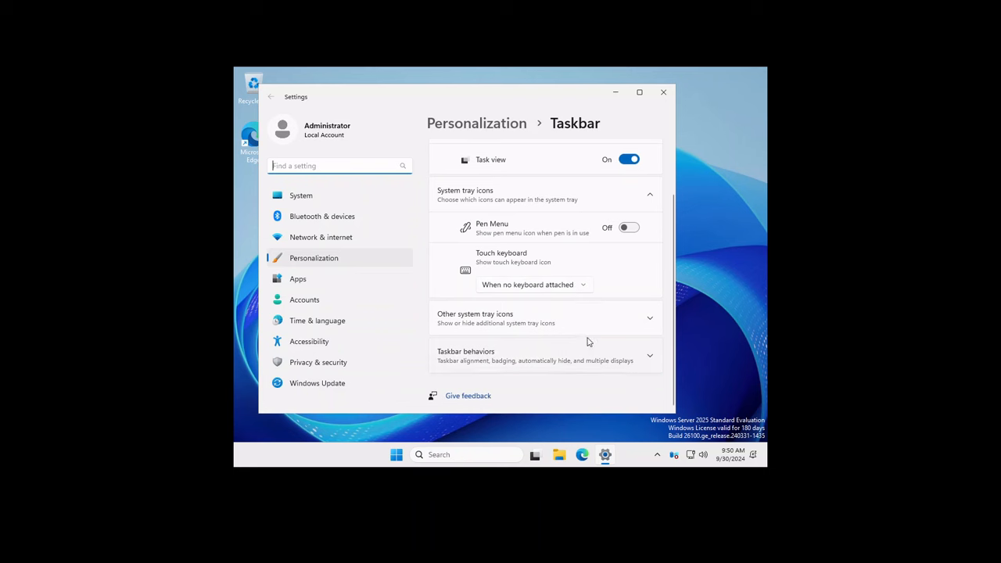
{"action": "scroll", "coordinate": [586, 342], "scroll_direction": "up", "scroll_amount": 1}
{"action": "scroll", "coordinate": [587, 339], "scroll_direction": "down", "scroll_amount": 1}
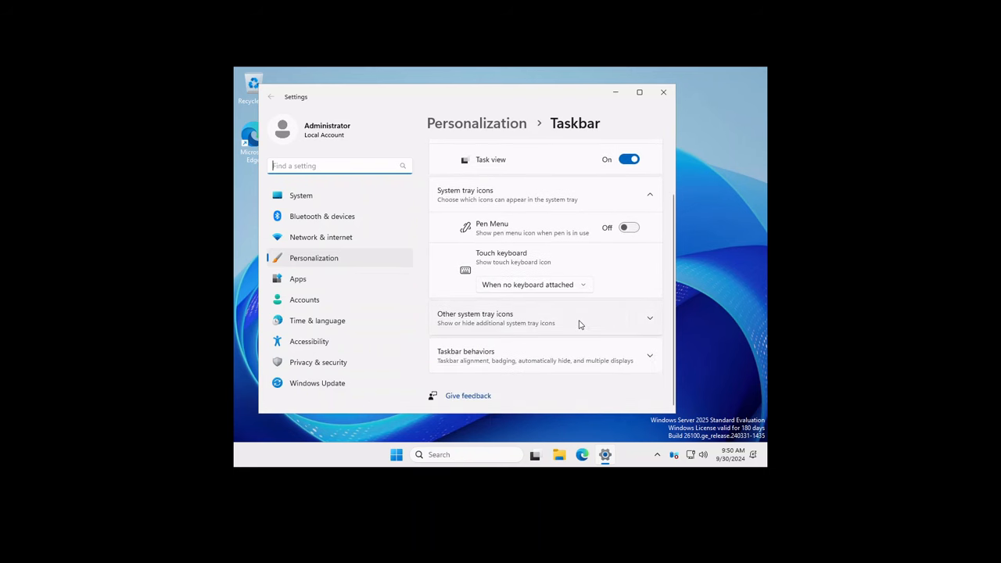
{"action": "left_click", "coordinate": [524, 324]}
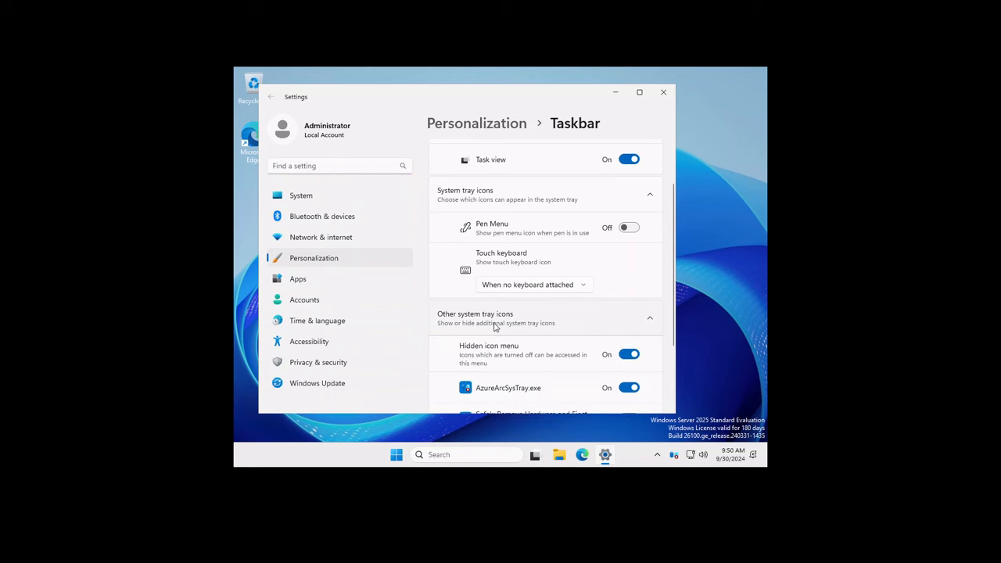
{"action": "scroll", "coordinate": [547, 319], "scroll_direction": "down", "scroll_amount": 2}
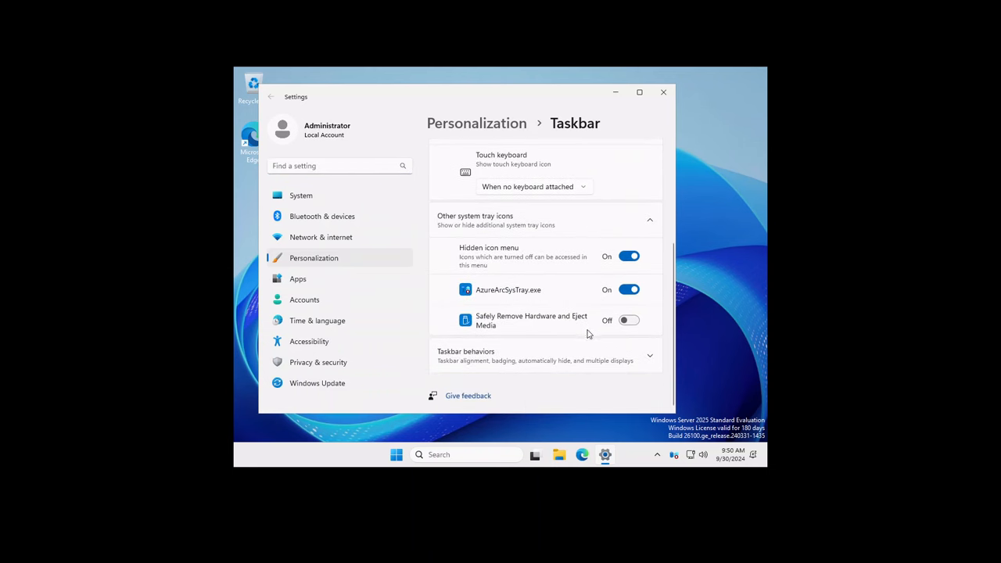
{"action": "left_click", "coordinate": [575, 359]}
{"action": "scroll", "coordinate": [539, 287], "scroll_direction": "down", "scroll_amount": 2}
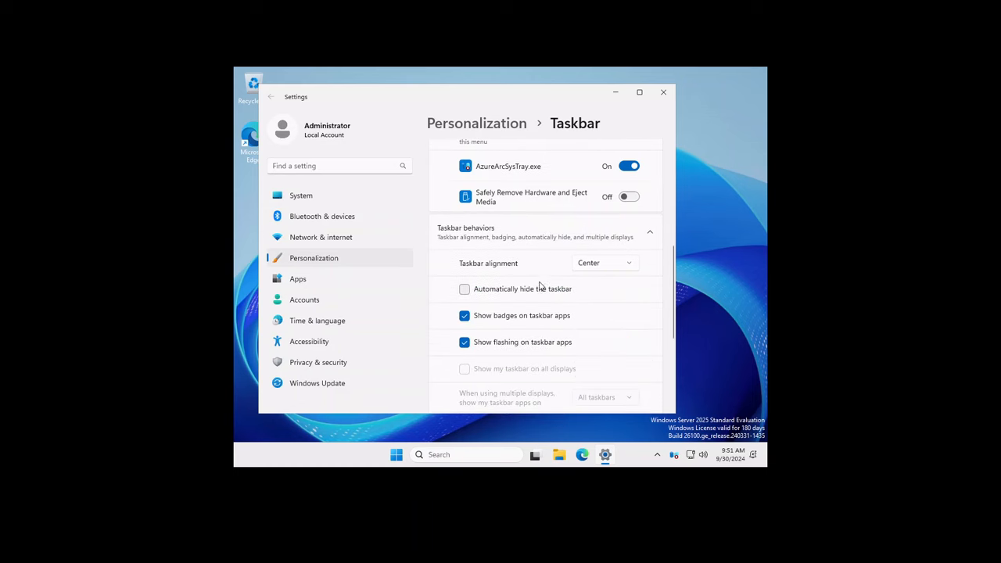
{"action": "left_click", "coordinate": [616, 264]}
{"action": "left_click", "coordinate": [614, 247]}
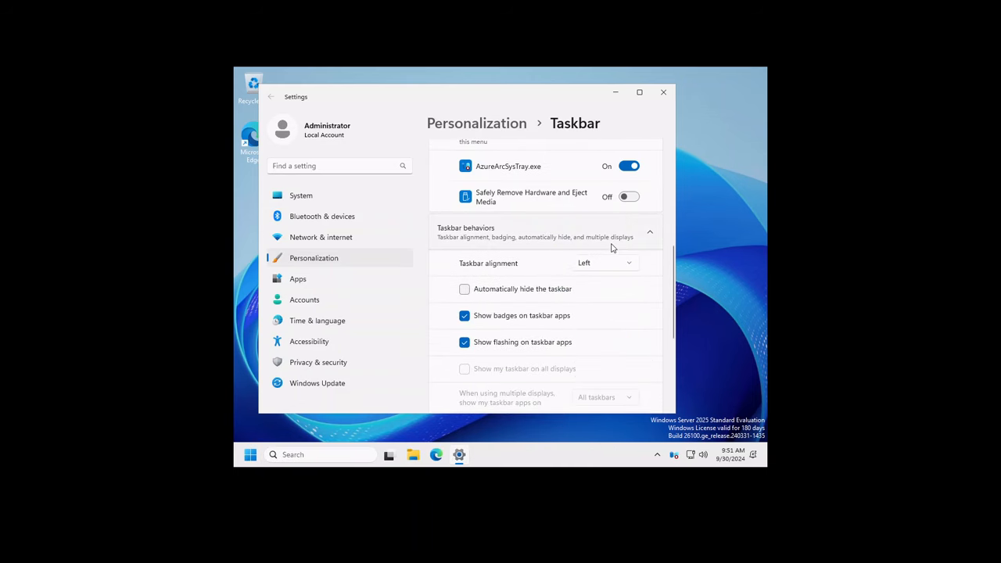
{"action": "left_click", "coordinate": [663, 92]}
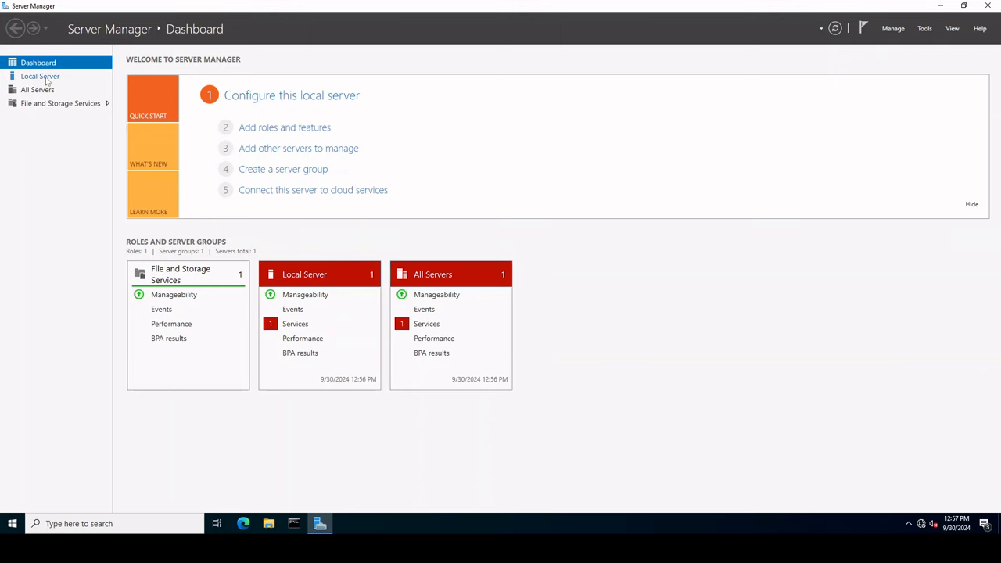
Step: View the local server's IE Enhanced Security Configuration options for administrators and users, then close them without changes
{"action": "left_click", "coordinate": [43, 77]}
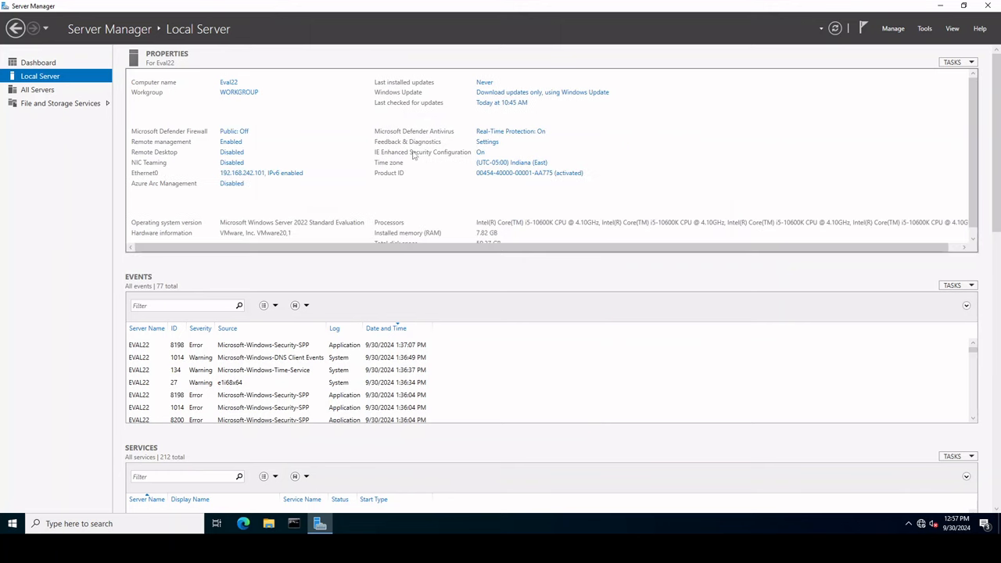
{"action": "left_click", "coordinate": [480, 153]}
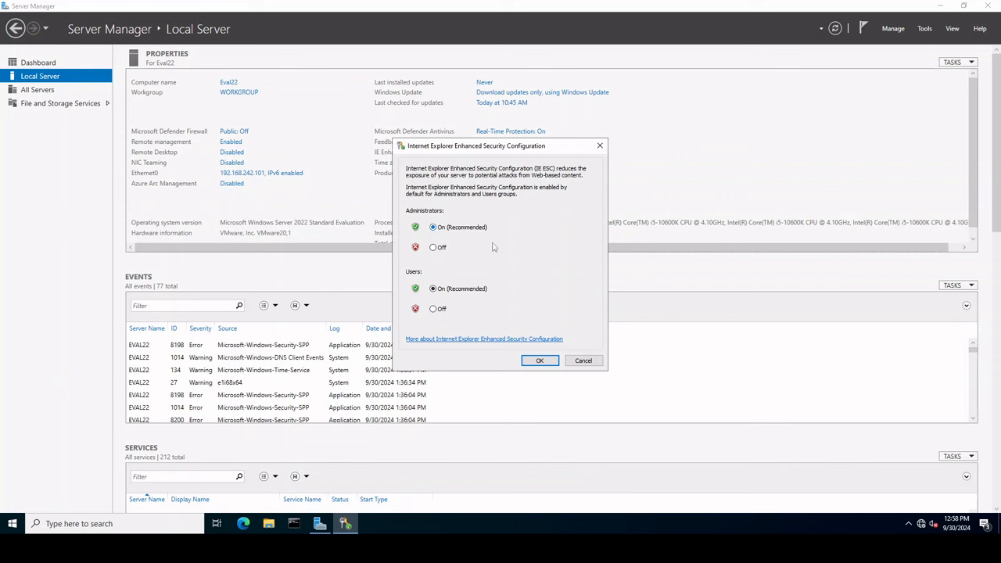
{"action": "left_click", "coordinate": [584, 361]}
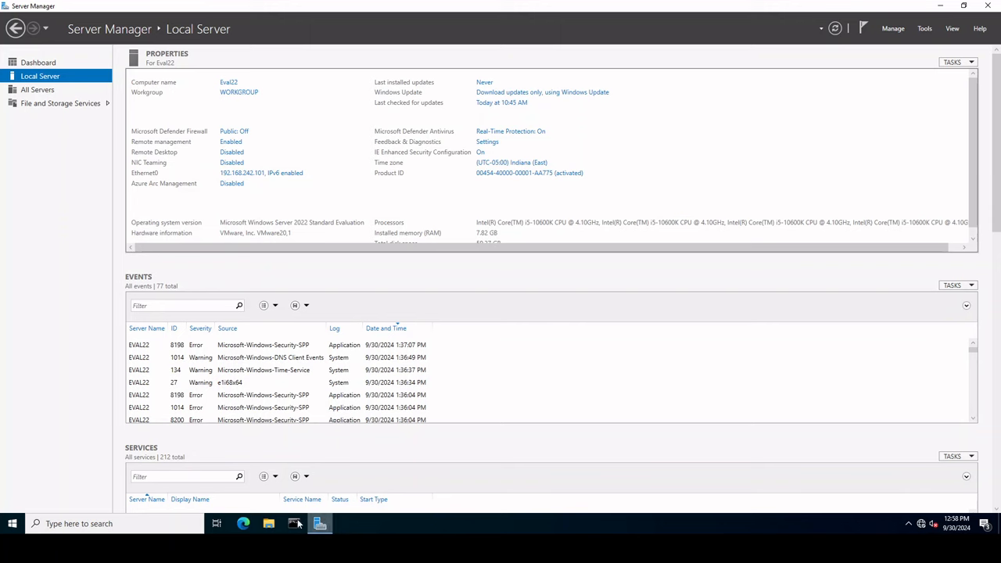
Step: Search the server for "intern" to locate Internet Explorer, and dismiss the search
{"action": "left_click", "coordinate": [21, 525]}
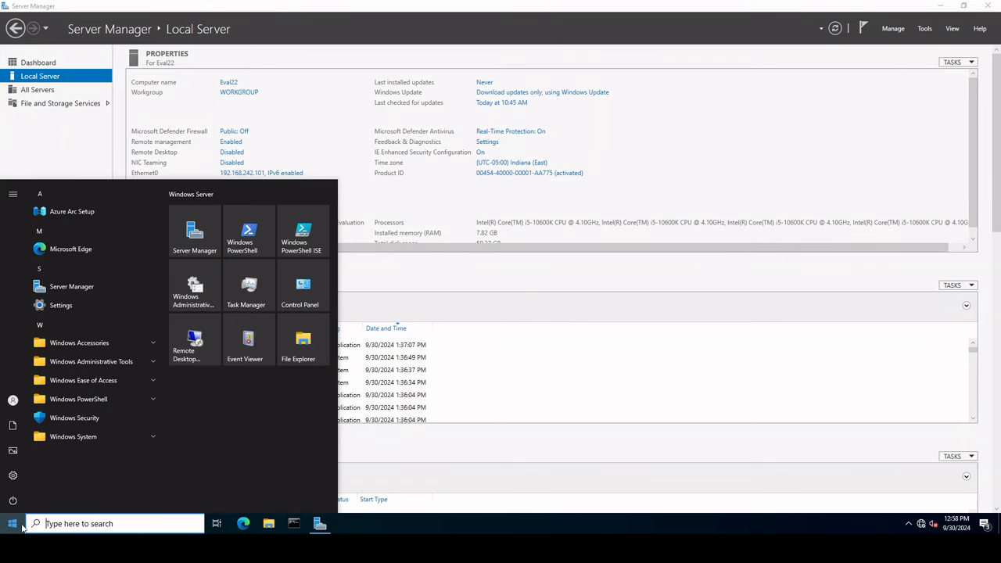
{"action": "type", "text": "intern"}
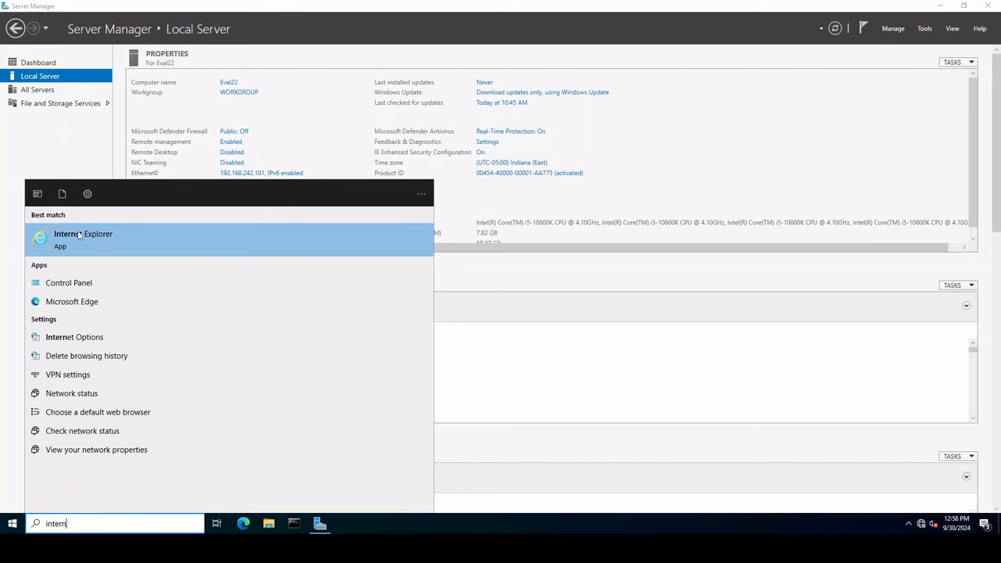
{"action": "left_click", "coordinate": [544, 260]}
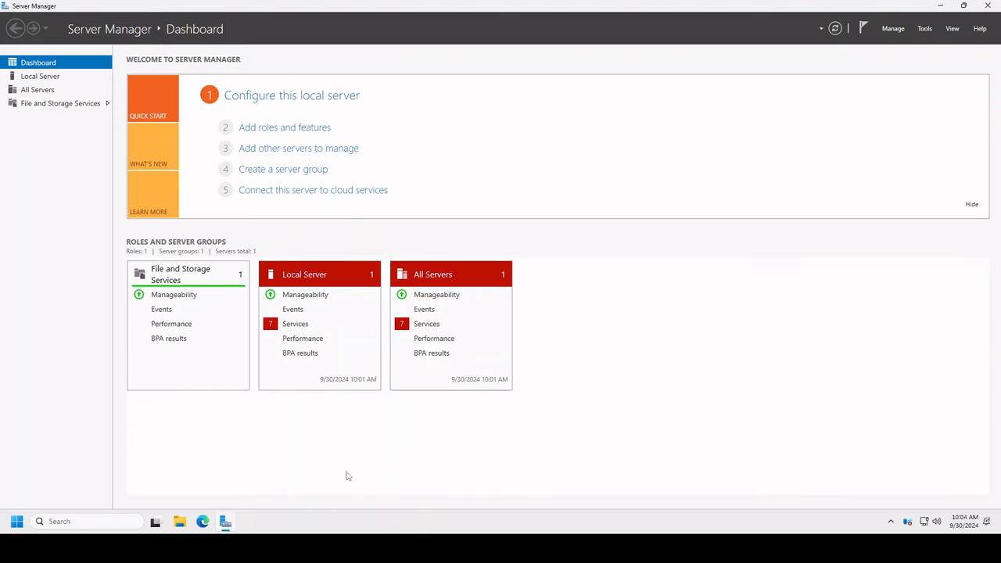
Step: Search the server for "internet explorer", then view the local server's IE Enhanced Security Configuration and close it without changes
{"action": "left_click", "coordinate": [35, 77]}
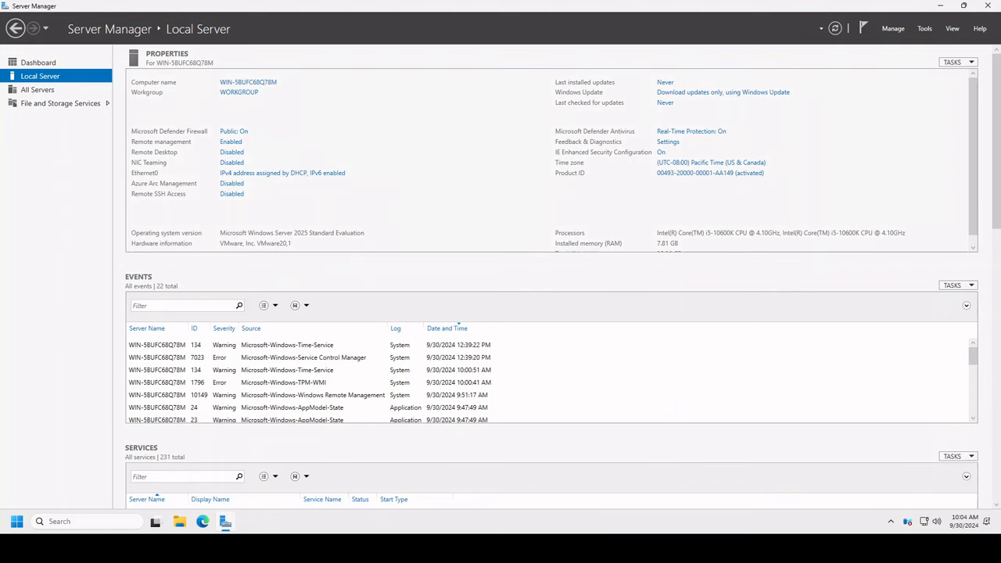
{"action": "left_click", "coordinate": [16, 521]}
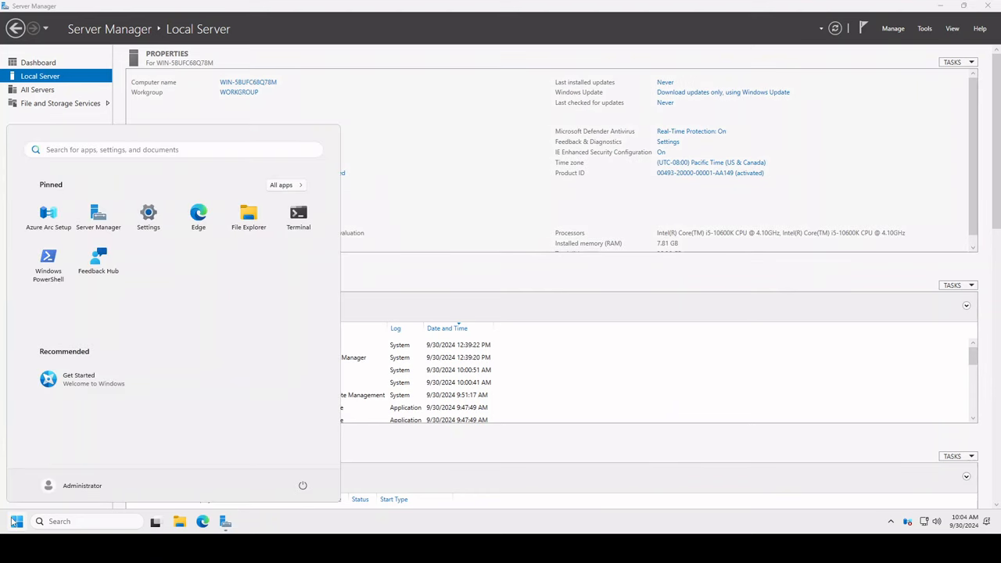
{"action": "type", "text": "internet"}
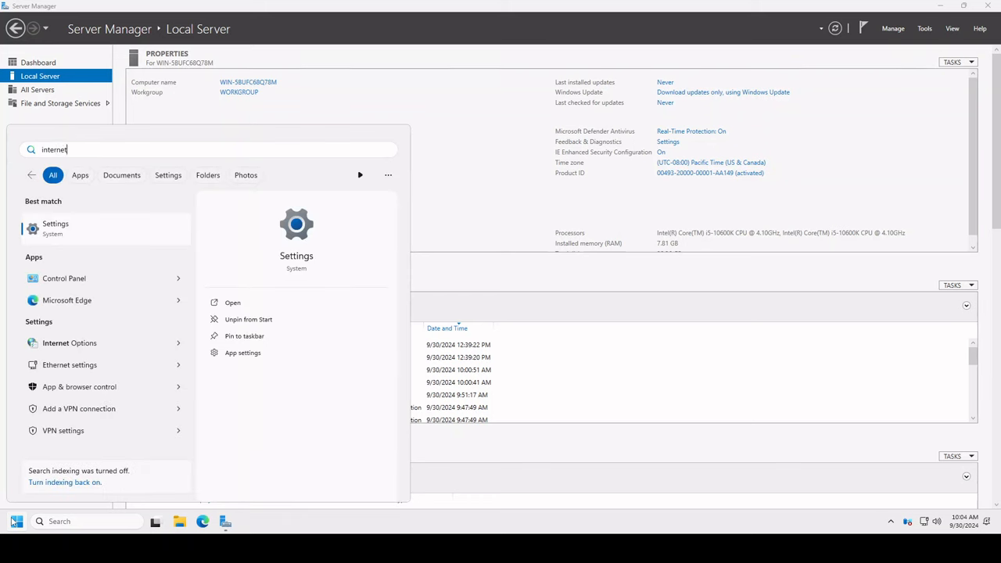
{"action": "type", "text": "explorer"}
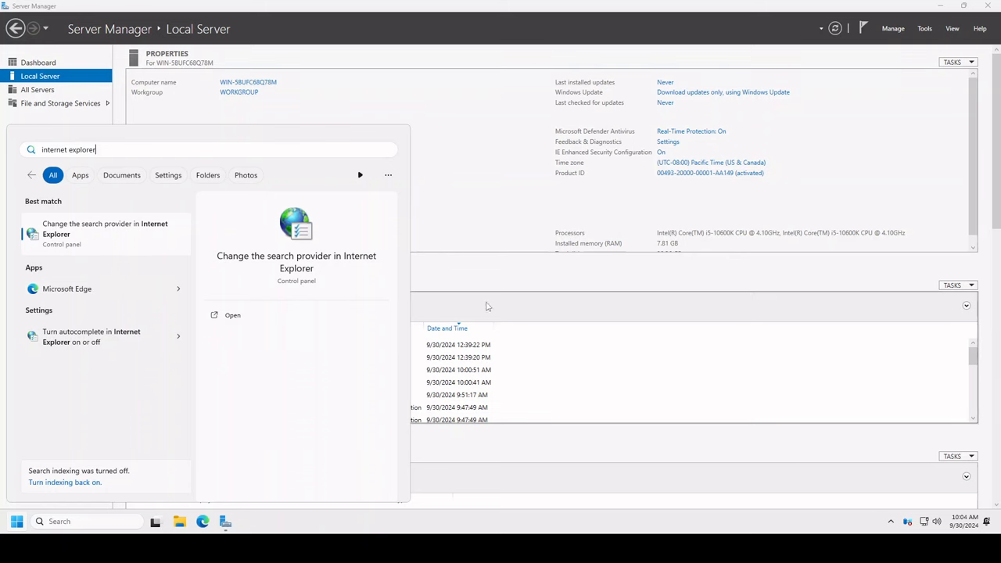
{"action": "left_click", "coordinate": [508, 307]}
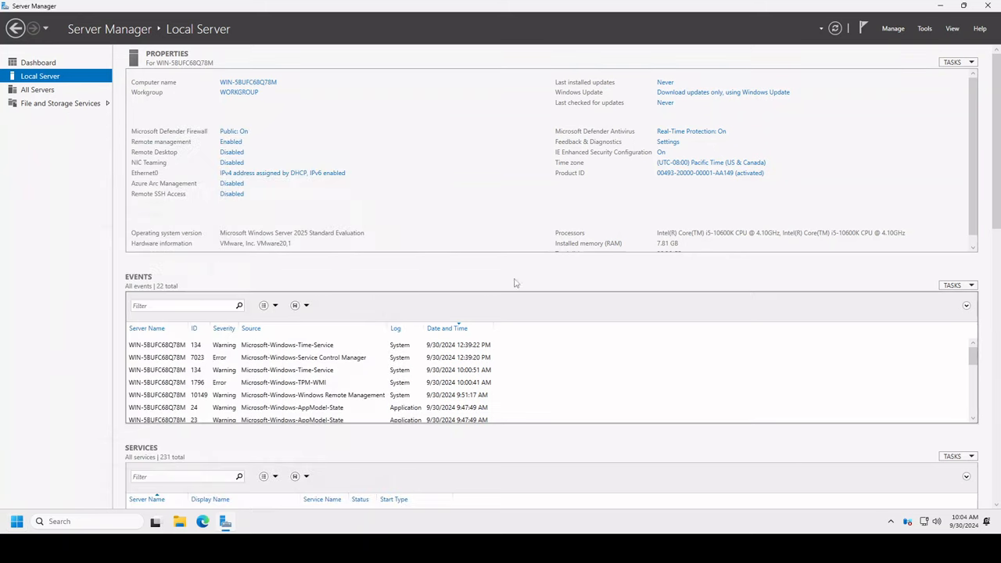
{"action": "left_click", "coordinate": [661, 153]}
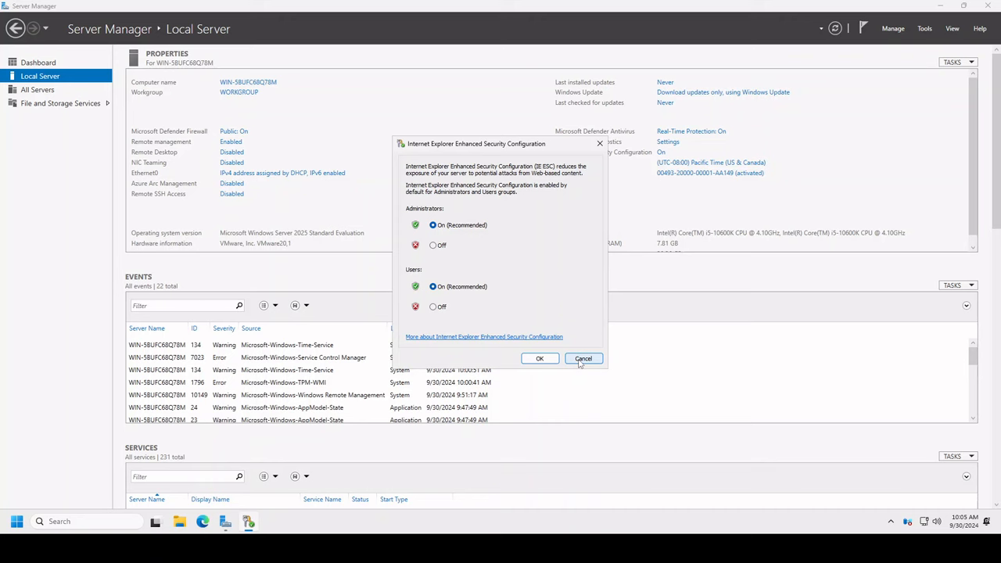
{"action": "left_click", "coordinate": [582, 359]}
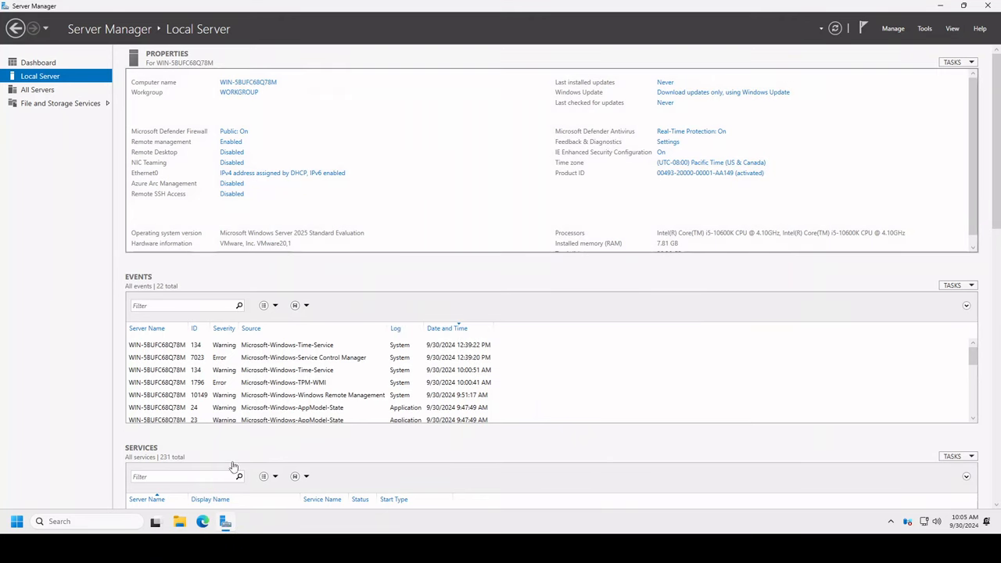
Step: Switch to Settings and look through the Windows Update advanced options and the account sign-in options
{"action": "left_click", "coordinate": [17, 524]}
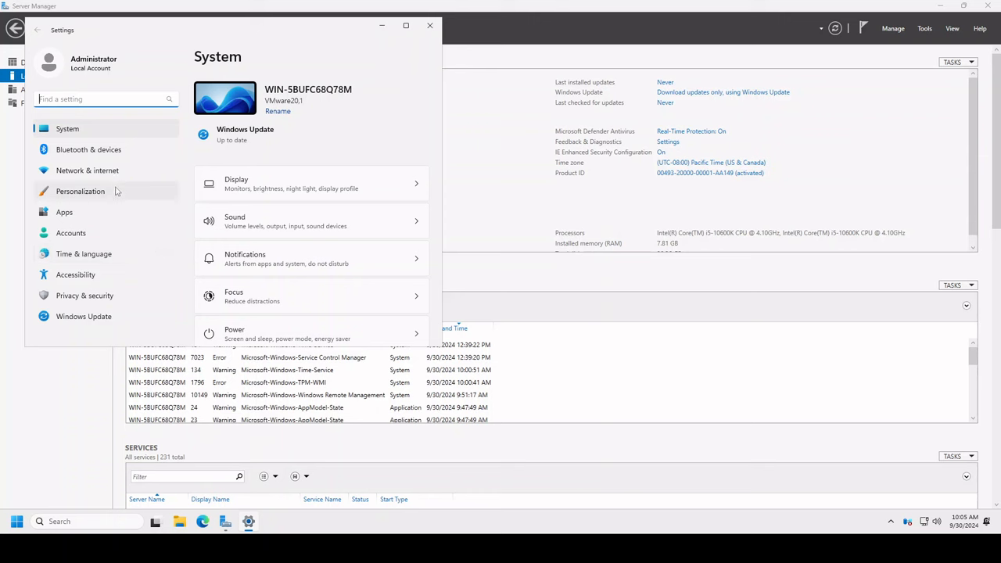
{"action": "left_click", "coordinate": [79, 316]}
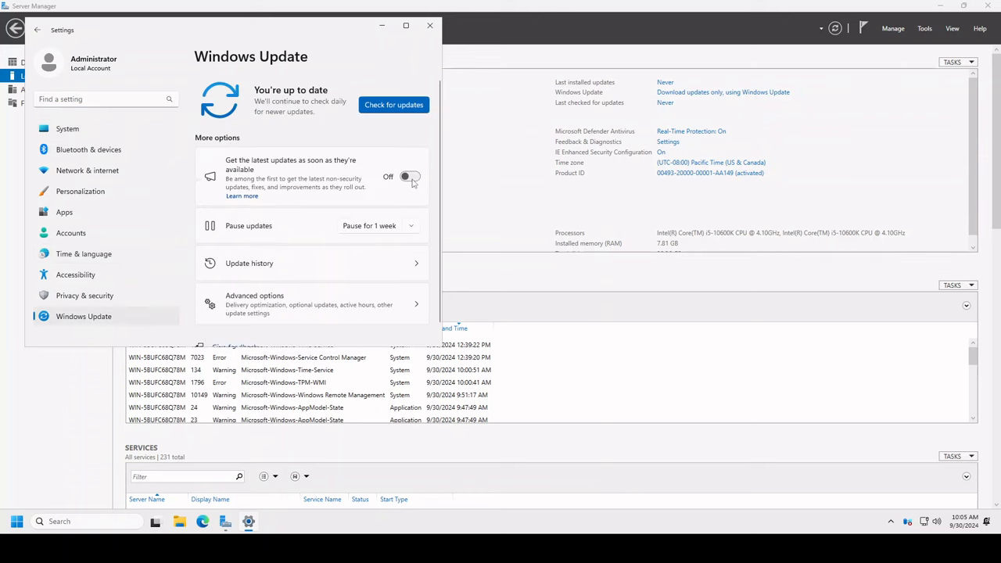
{"action": "scroll", "coordinate": [346, 243], "scroll_direction": "down", "scroll_amount": 1}
{"action": "left_click", "coordinate": [319, 288]}
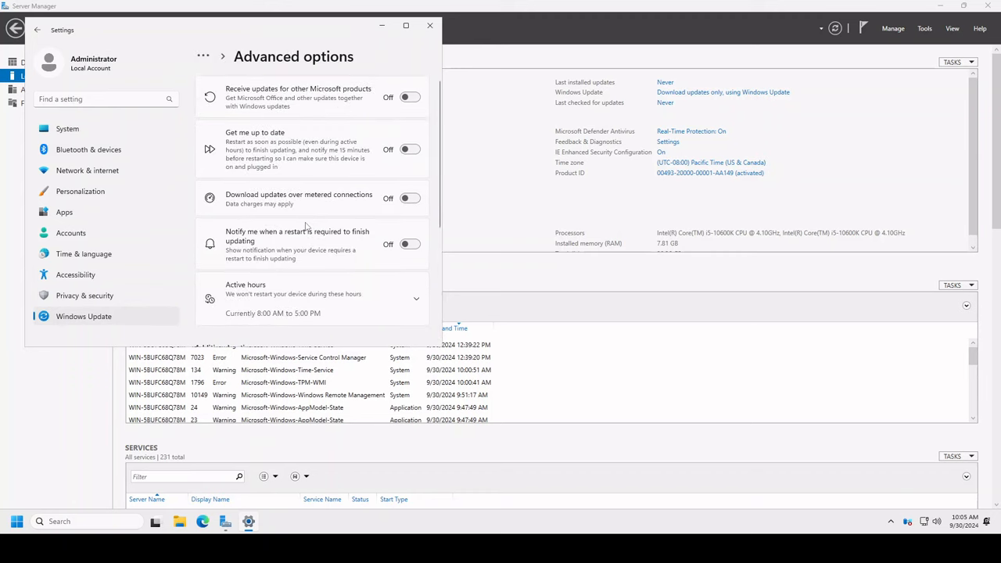
{"action": "scroll", "coordinate": [306, 226], "scroll_direction": "down", "scroll_amount": 5}
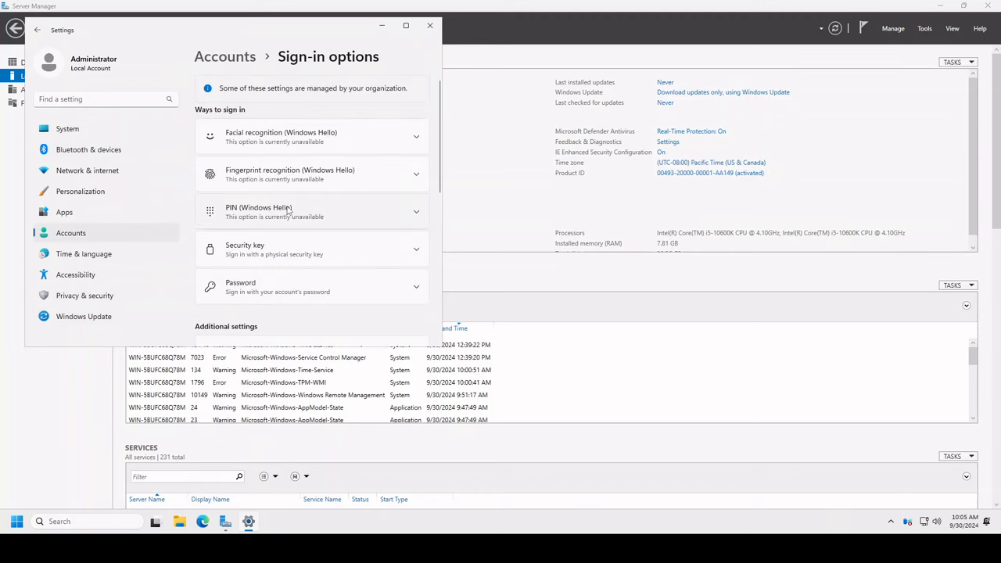
{"action": "scroll", "coordinate": [287, 210], "scroll_direction": "down", "scroll_amount": 10}
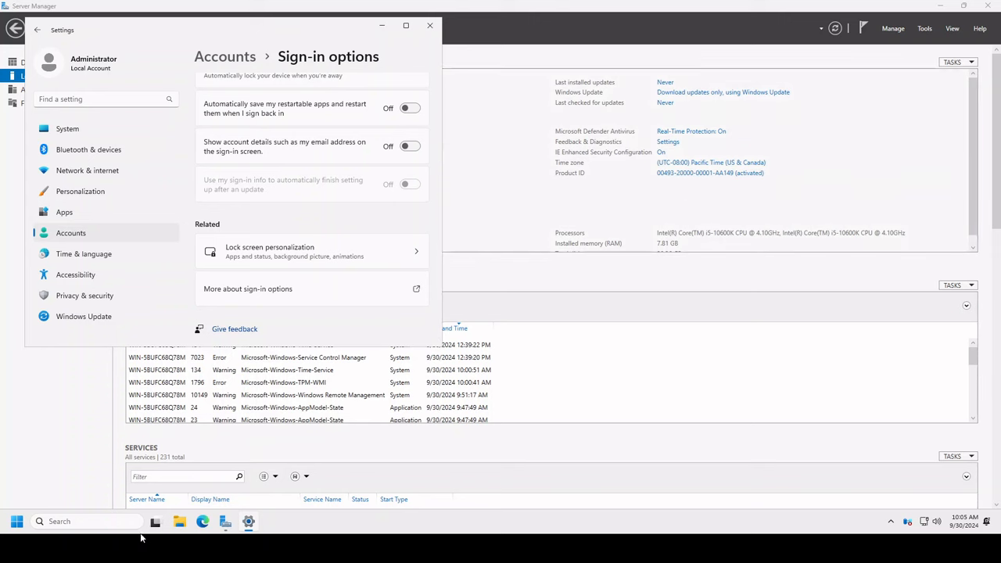
Step: Open the More about sign-in options link just once in Microsoft Edge and complete the browser's first-run setup without signing in or importing data
{"action": "left_click", "coordinate": [272, 294]}
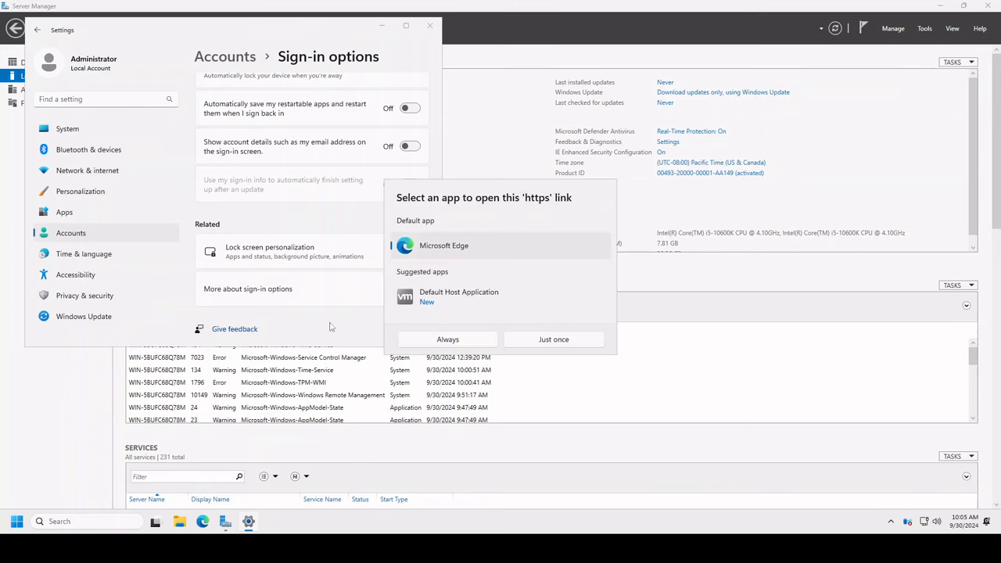
{"action": "left_click", "coordinate": [535, 344]}
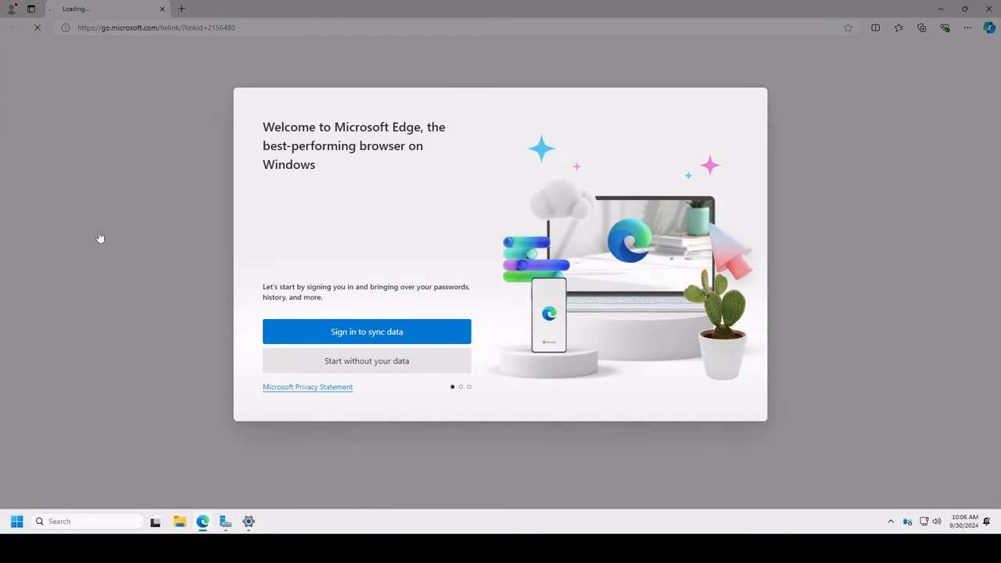
{"action": "left_click", "coordinate": [393, 366]}
{"action": "left_click", "coordinate": [267, 318]}
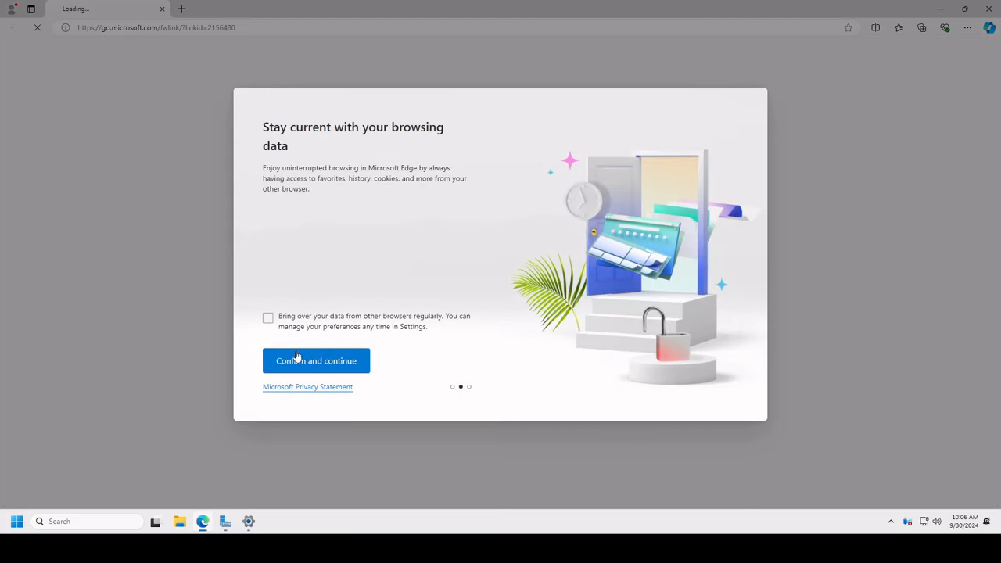
{"action": "left_click", "coordinate": [297, 357]}
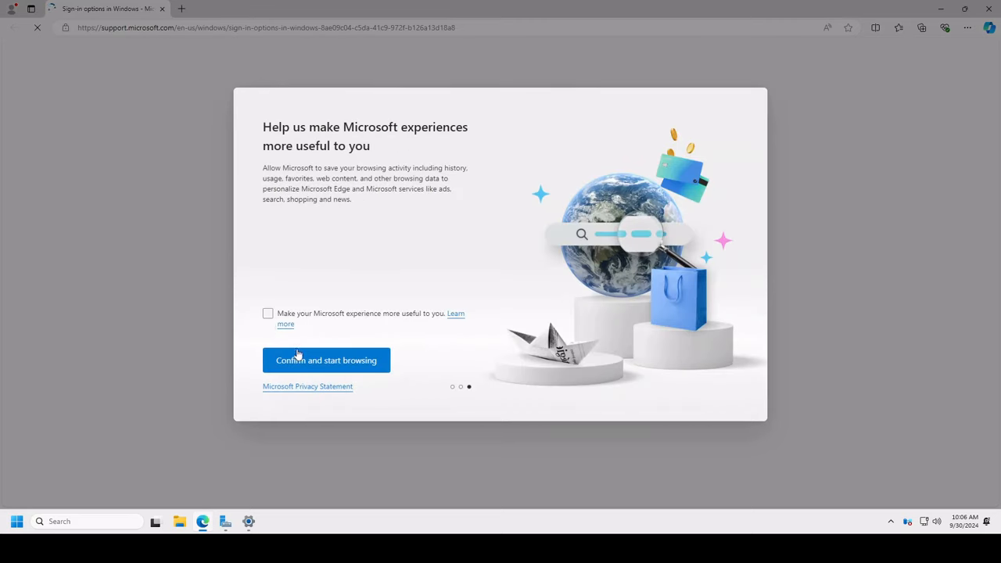
{"action": "left_click", "coordinate": [297, 356]}
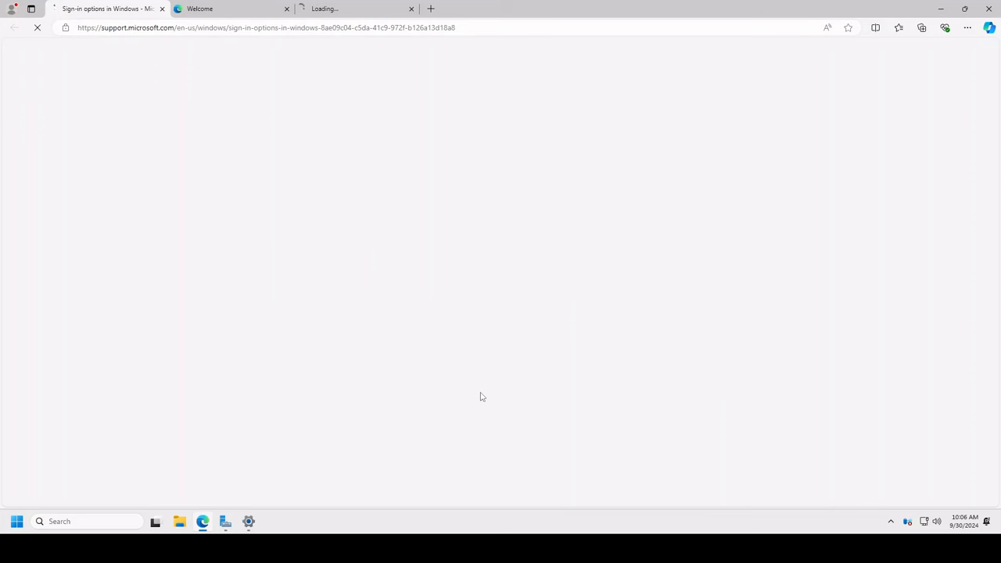
Step: Close the Welcome tab, the loading tab and the sign-in options help tab in Edge
{"action": "left_click", "coordinate": [286, 9]}
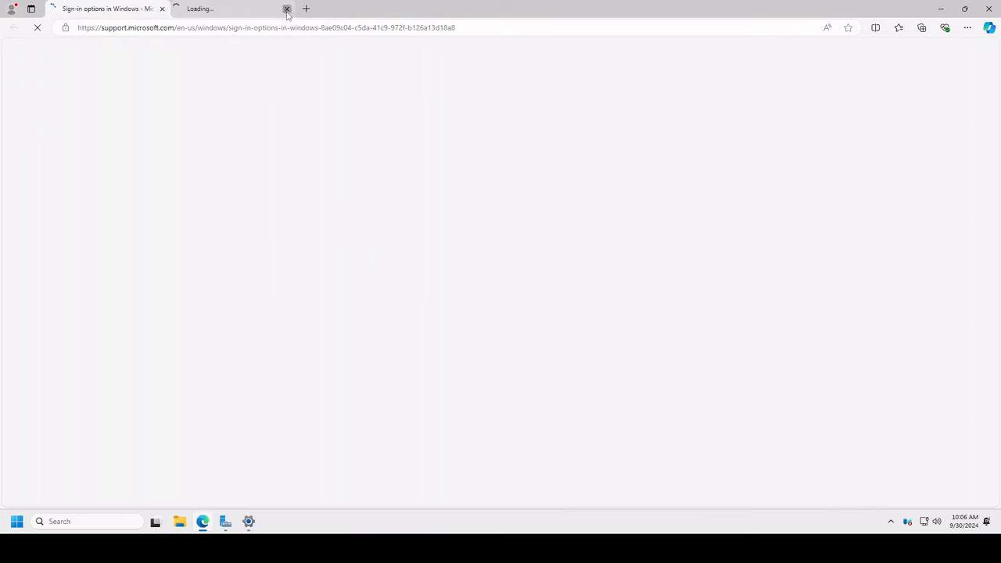
{"action": "left_click", "coordinate": [286, 8]}
{"action": "left_click", "coordinate": [162, 9]}
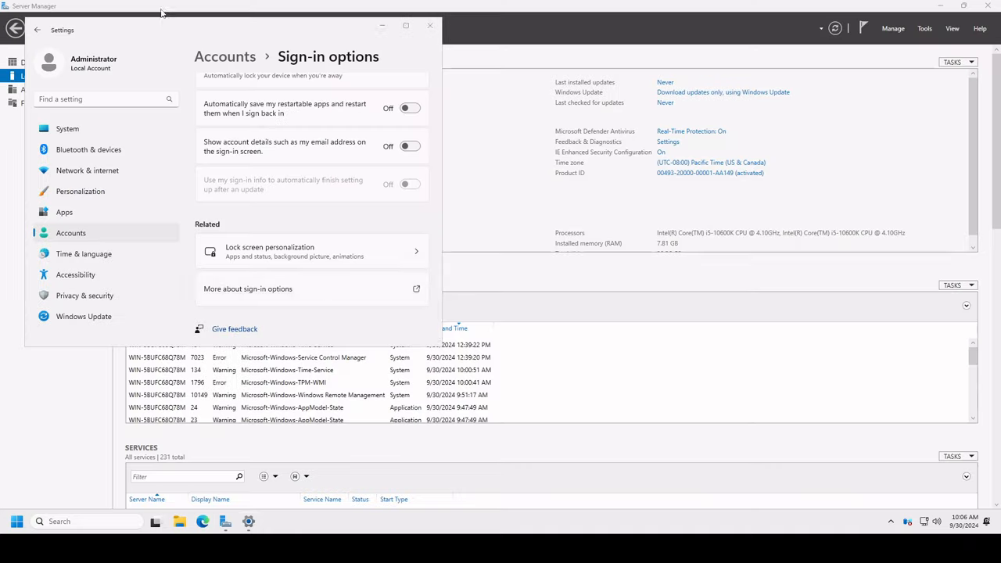
Step: Reopen the More about sign-in options help page in Edge and skim its content
{"action": "left_click", "coordinate": [294, 295]}
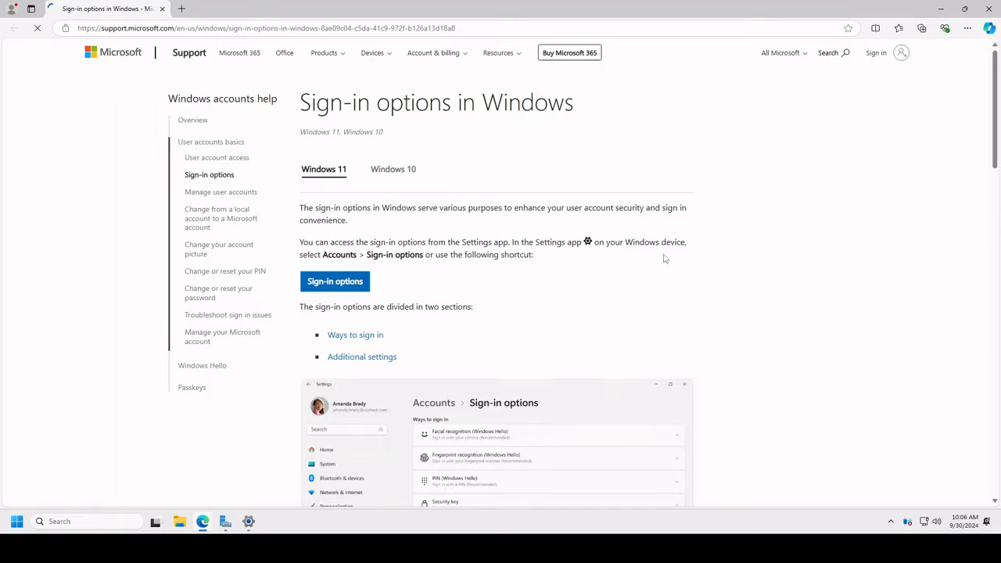
{"action": "scroll", "coordinate": [756, 281], "scroll_direction": "down", "scroll_amount": 5}
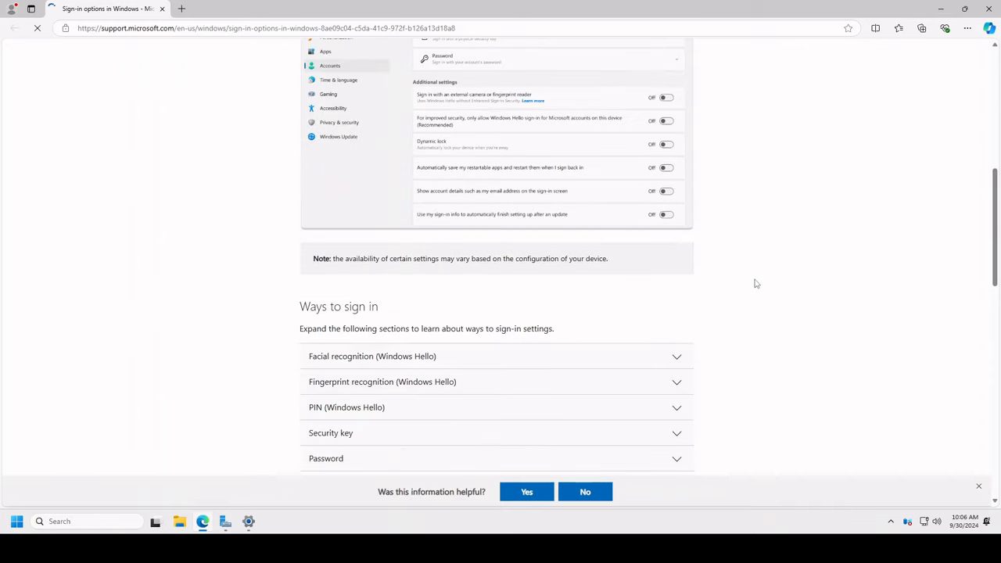
{"action": "scroll", "coordinate": [758, 292], "scroll_direction": "down", "scroll_amount": 2}
{"action": "scroll", "coordinate": [759, 297], "scroll_direction": "up", "scroll_amount": 6}
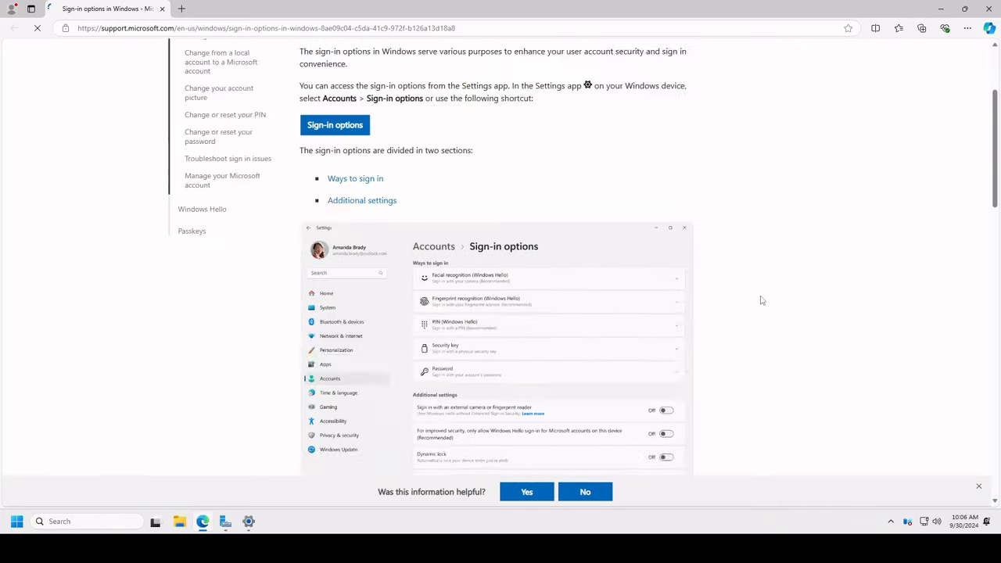
{"action": "scroll", "coordinate": [762, 300], "scroll_direction": "up", "scroll_amount": 2}
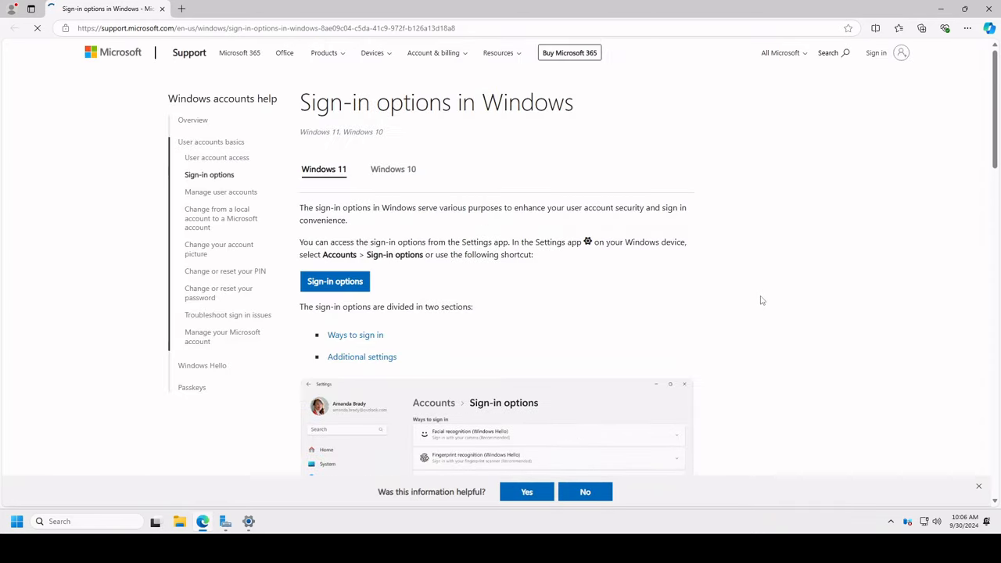
Step: Switch to Server Manager and review the IE Enhanced Security Configuration once more, cancelling without changes
{"action": "left_click", "coordinate": [249, 522]}
{"action": "left_click", "coordinate": [248, 522]}
{"action": "left_click", "coordinate": [225, 521]}
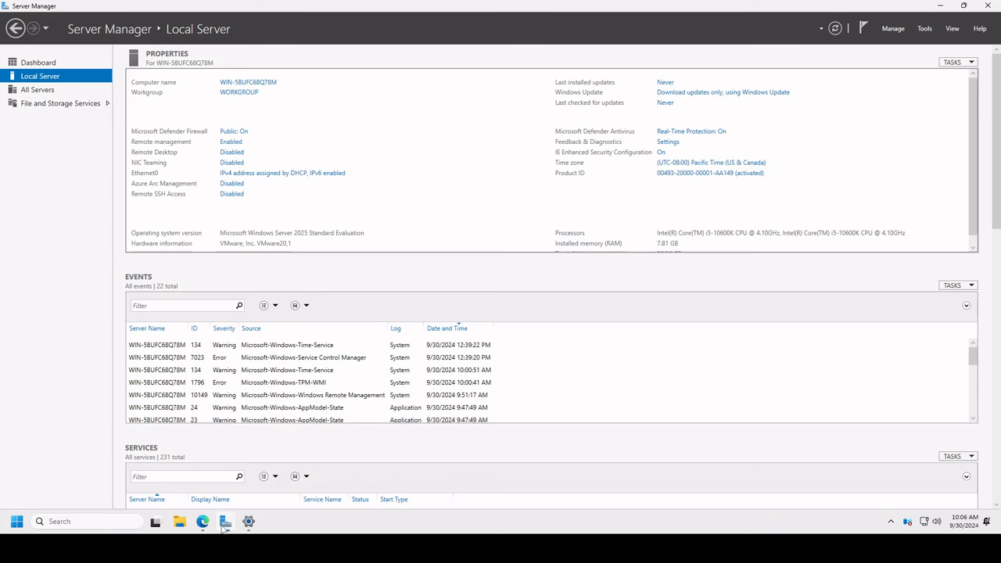
{"action": "left_click", "coordinate": [662, 153]}
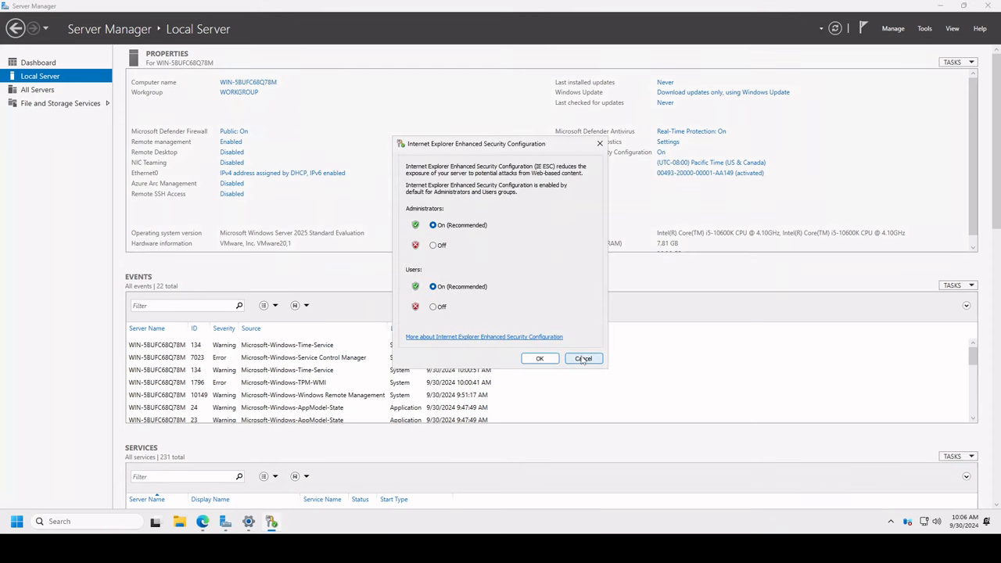
{"action": "left_click", "coordinate": [582, 359]}
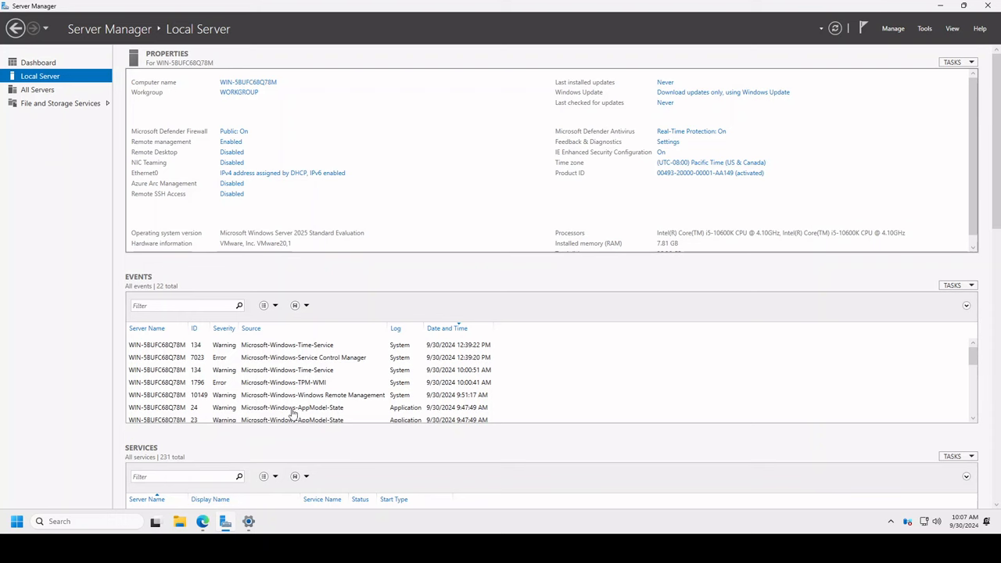
Step: Close the Edge window, run "control" to open Control Panel, and open the list of installed programs for uninstalling
{"action": "left_click", "coordinate": [205, 522]}
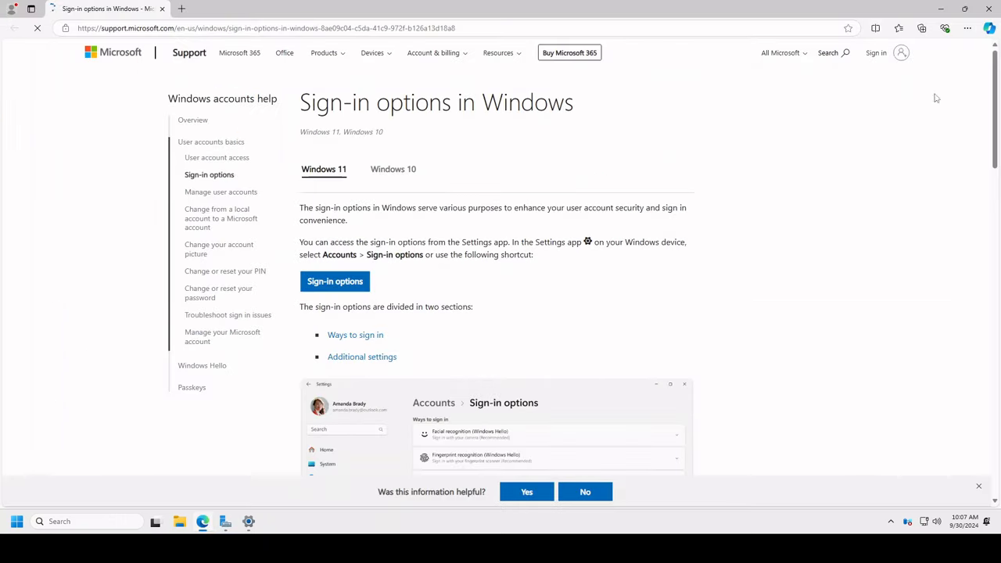
{"action": "left_click", "coordinate": [988, 7]}
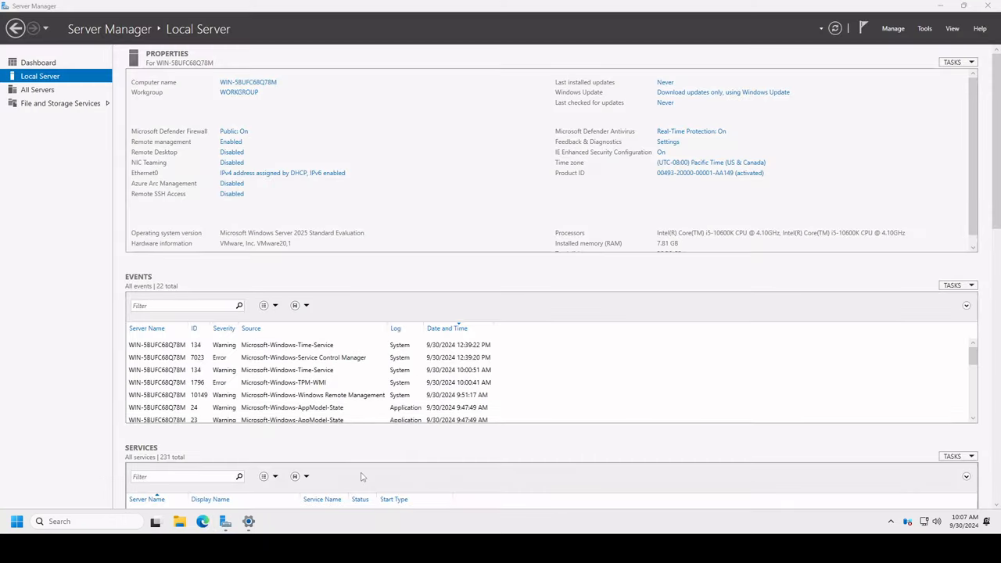
{"action": "right_click", "coordinate": [23, 526]}
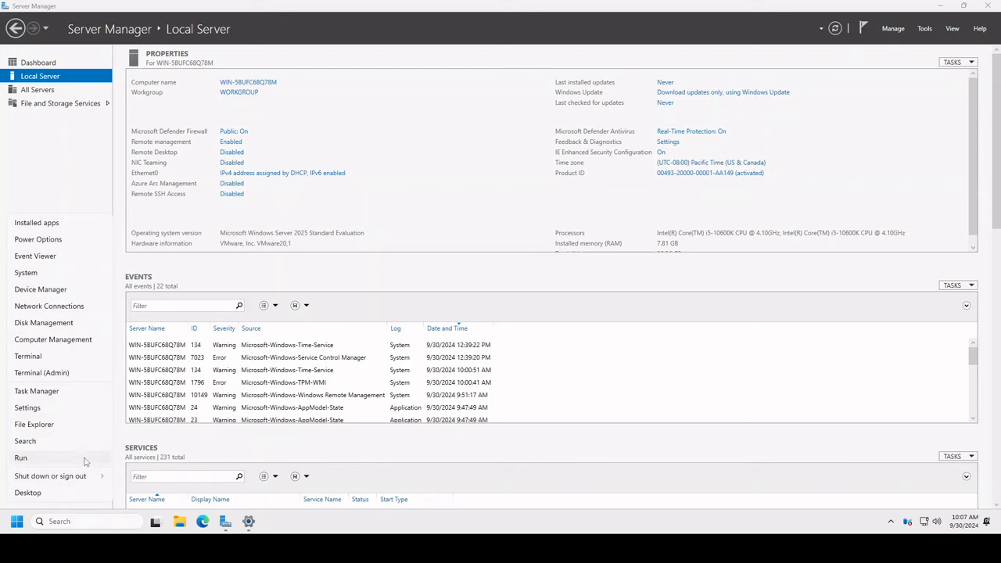
{"action": "left_click", "coordinate": [85, 462]}
{"action": "type", "text": "control"}
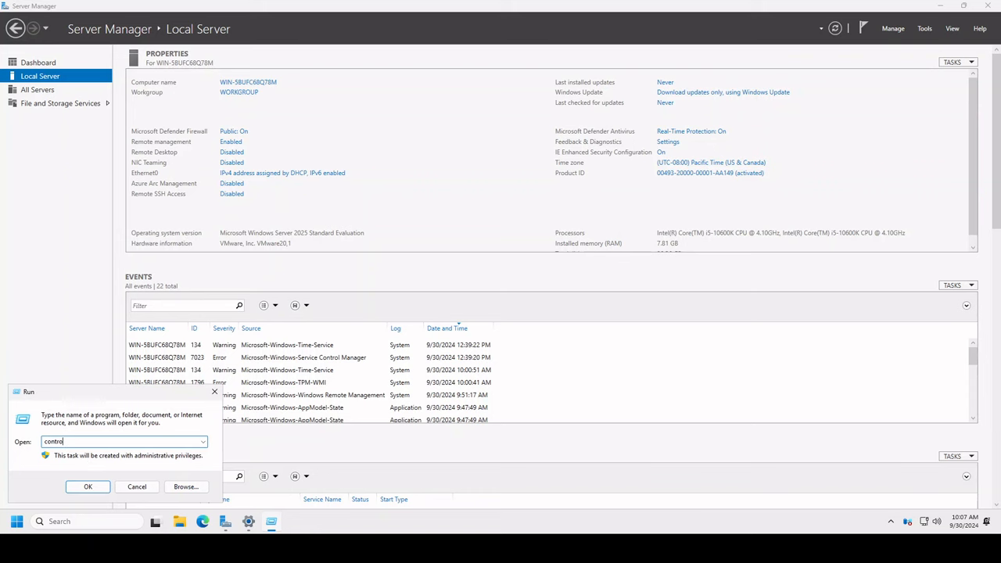
{"action": "key", "text": "Return"}
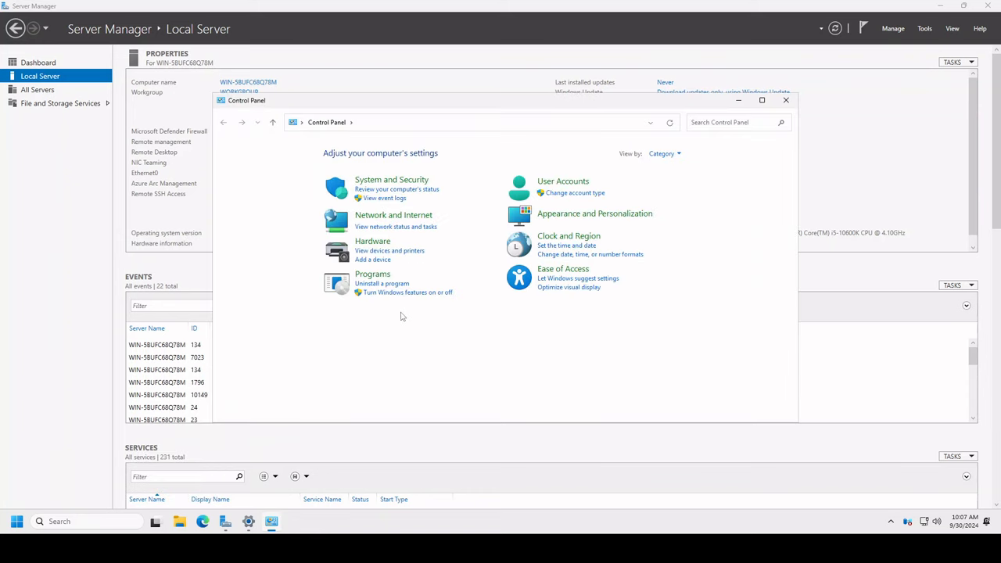
{"action": "left_click", "coordinate": [383, 289]}
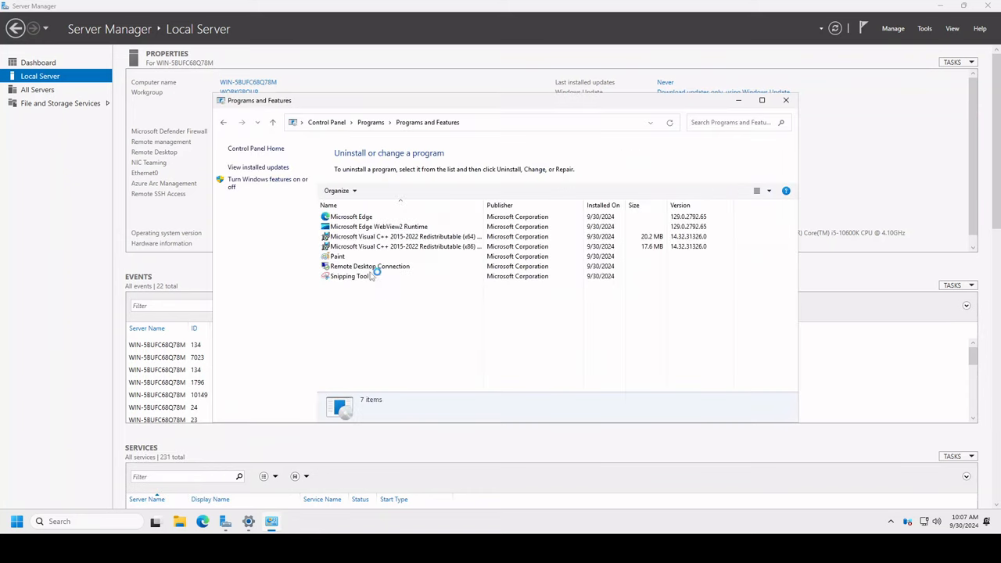
Step: Uninstall Microsoft Edge from the installed programs and confirm the removal
{"action": "left_click", "coordinate": [346, 220]}
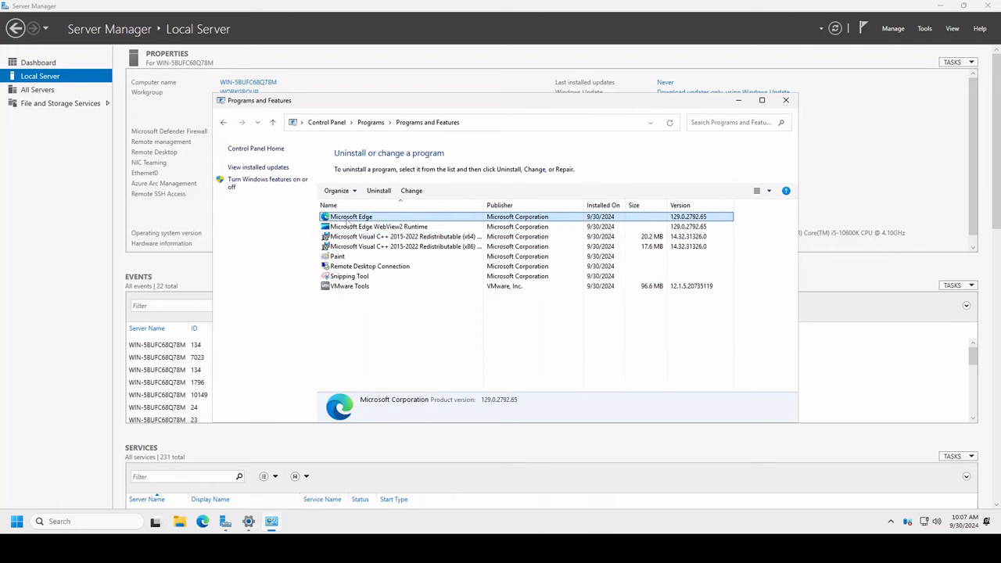
{"action": "left_click", "coordinate": [380, 192]}
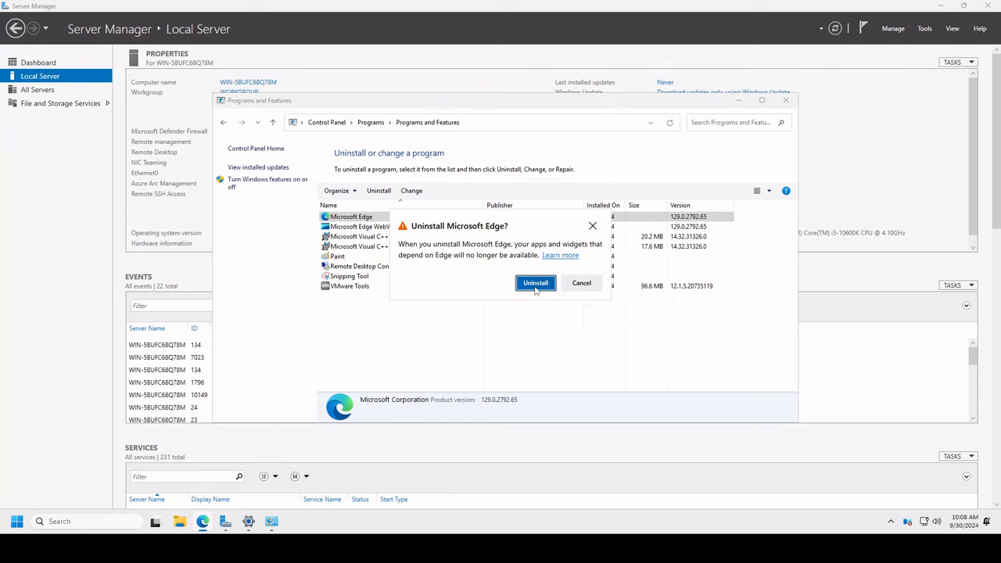
{"action": "left_click", "coordinate": [536, 284]}
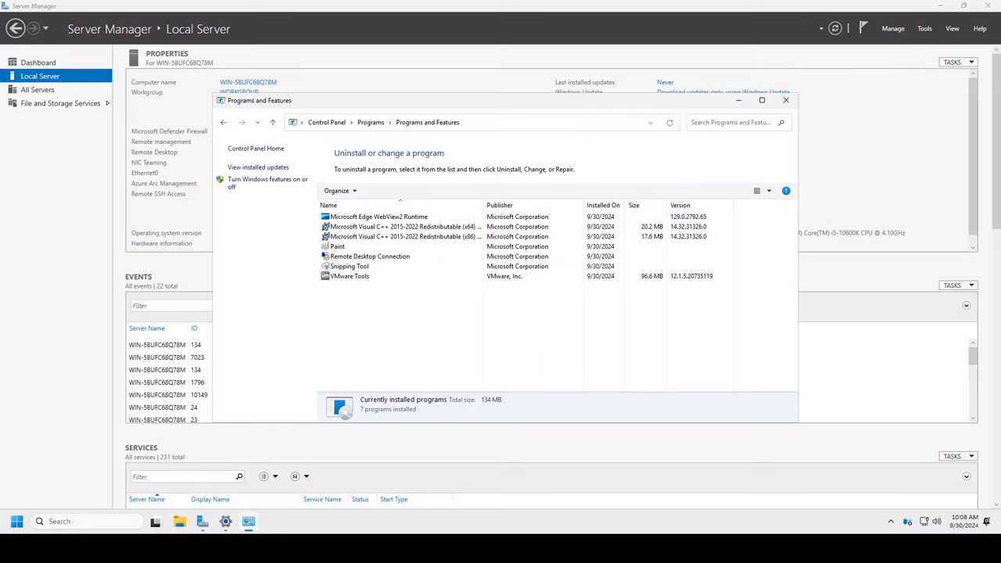
Step: Close Programs and Features, then from Settings try to open the More about sign-in options link, always using Default Host Application
{"action": "left_click", "coordinate": [785, 100]}
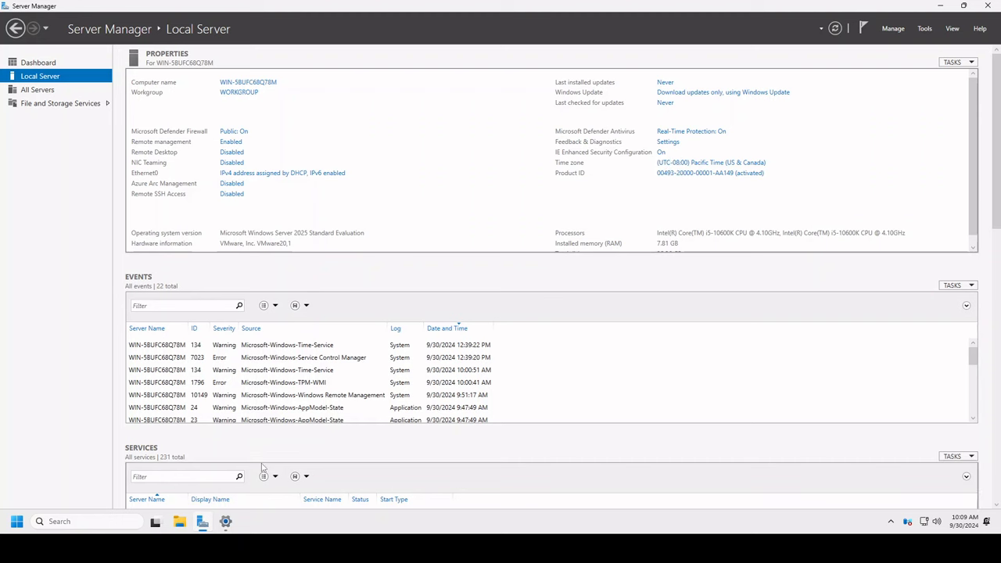
{"action": "left_click", "coordinate": [225, 522]}
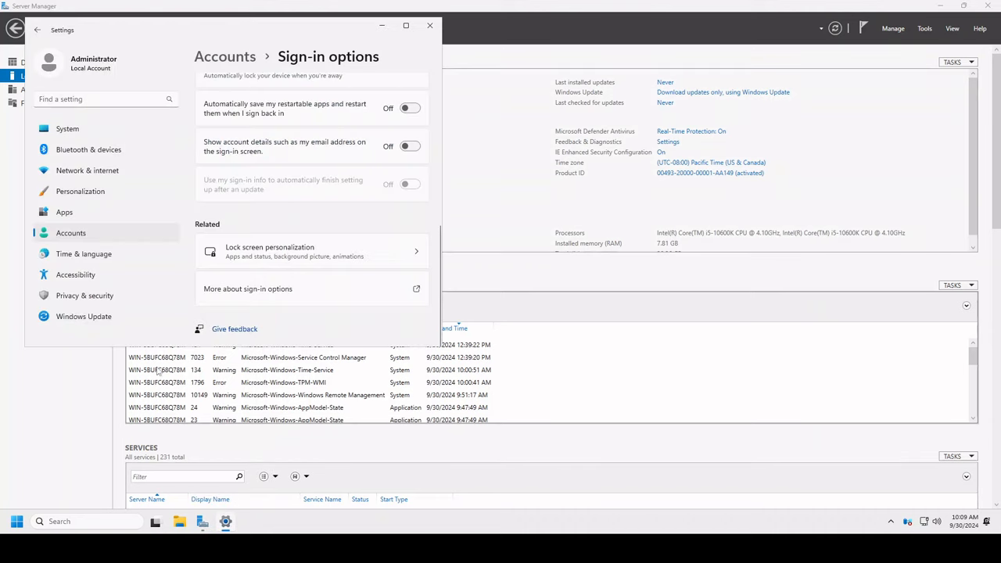
{"action": "left_click", "coordinate": [269, 290]}
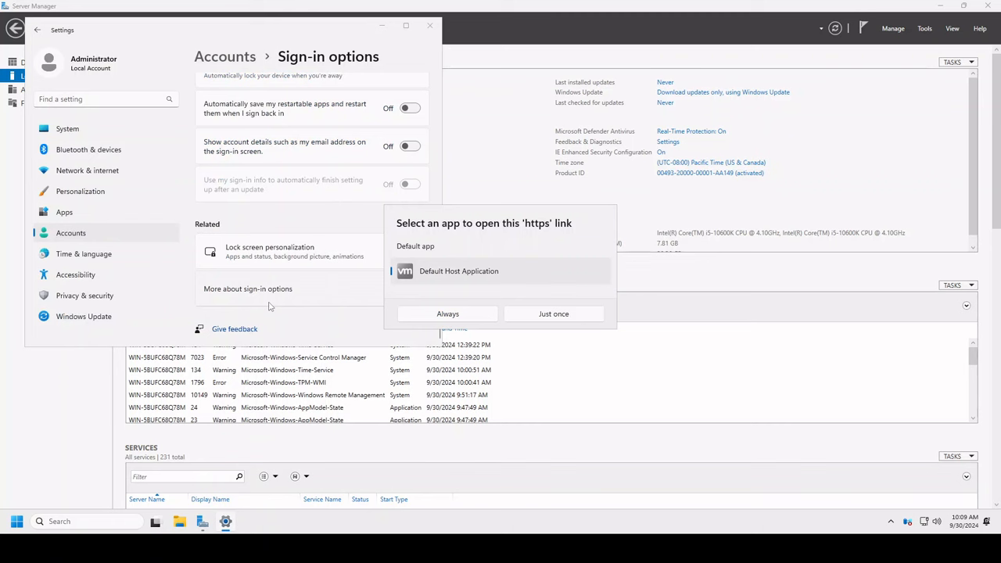
{"action": "left_click", "coordinate": [448, 315]}
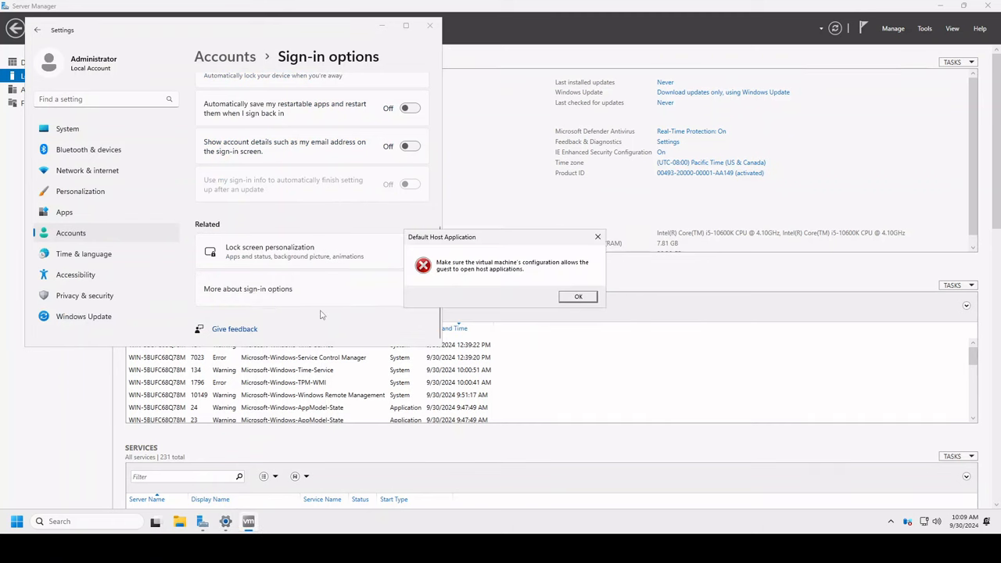
{"action": "left_click", "coordinate": [577, 296]}
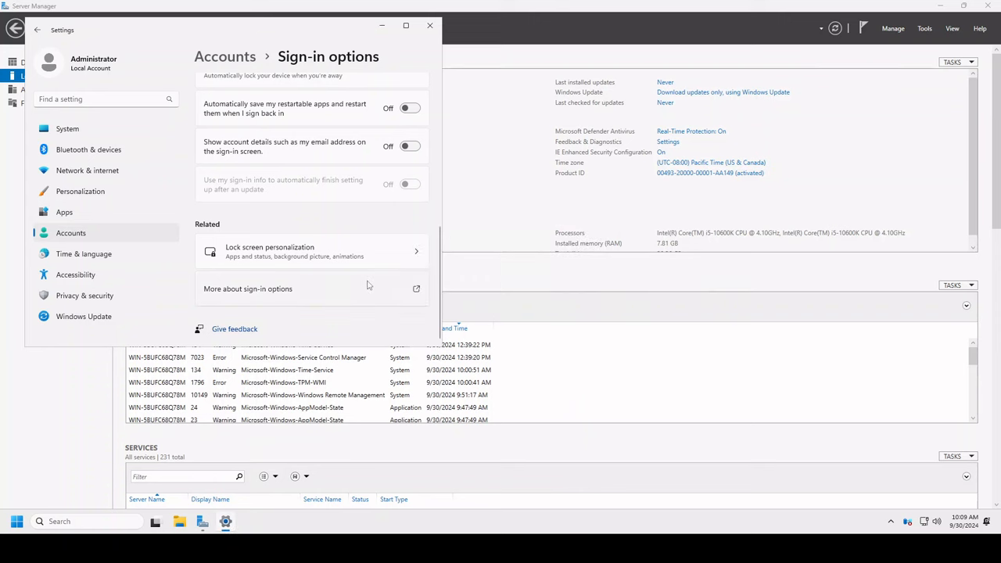
{"action": "left_click", "coordinate": [444, 316]}
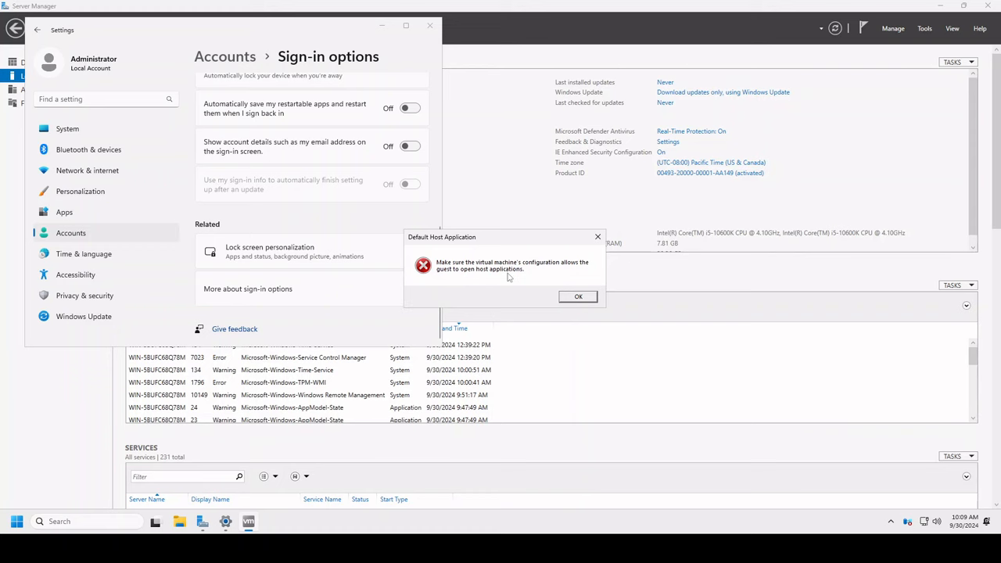
{"action": "left_click", "coordinate": [574, 298]}
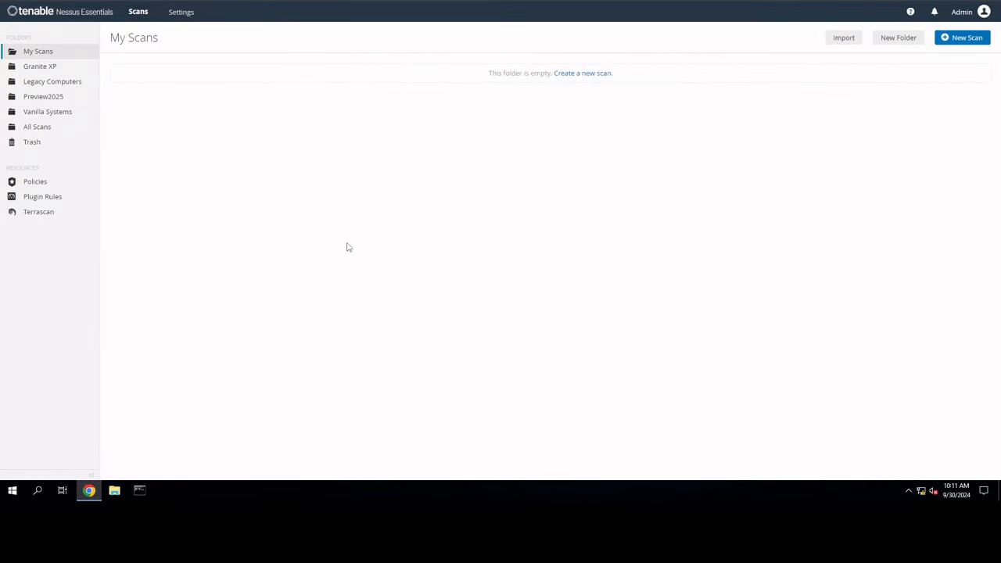
Step: Switch to Nessus Essentials and open the host's vulnerability list from the Eval 2022 scan in the Preview2025 folder
{"action": "left_click", "coordinate": [67, 99]}
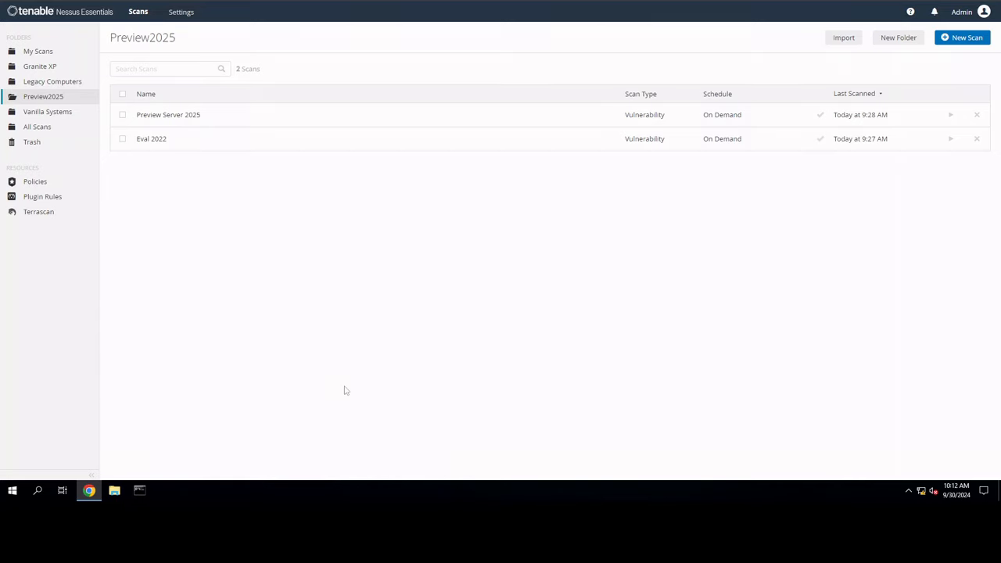
{"action": "left_click", "coordinate": [275, 138]}
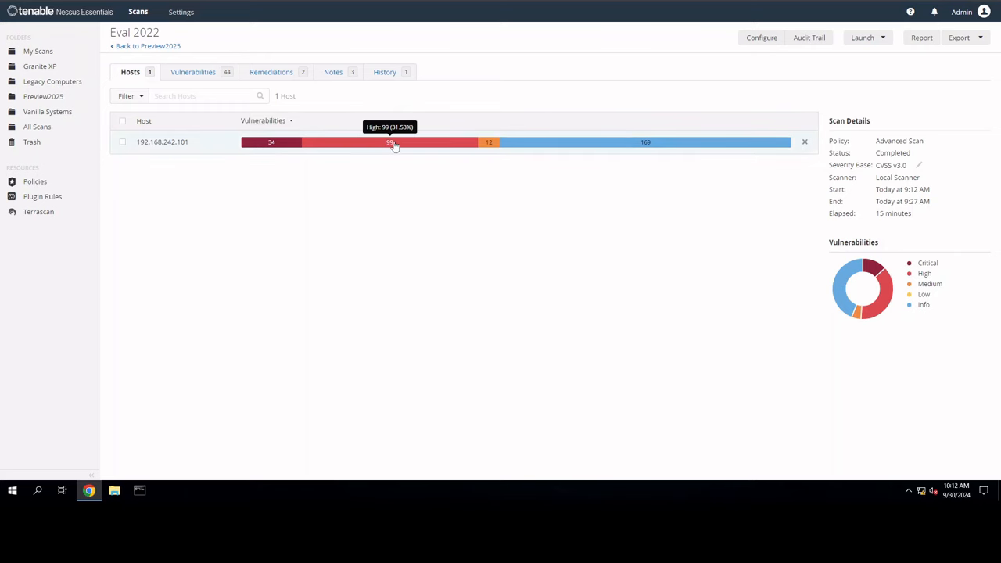
{"action": "mouse_move", "coordinate": [497, 149]}
{"action": "mouse_move", "coordinate": [561, 150]}
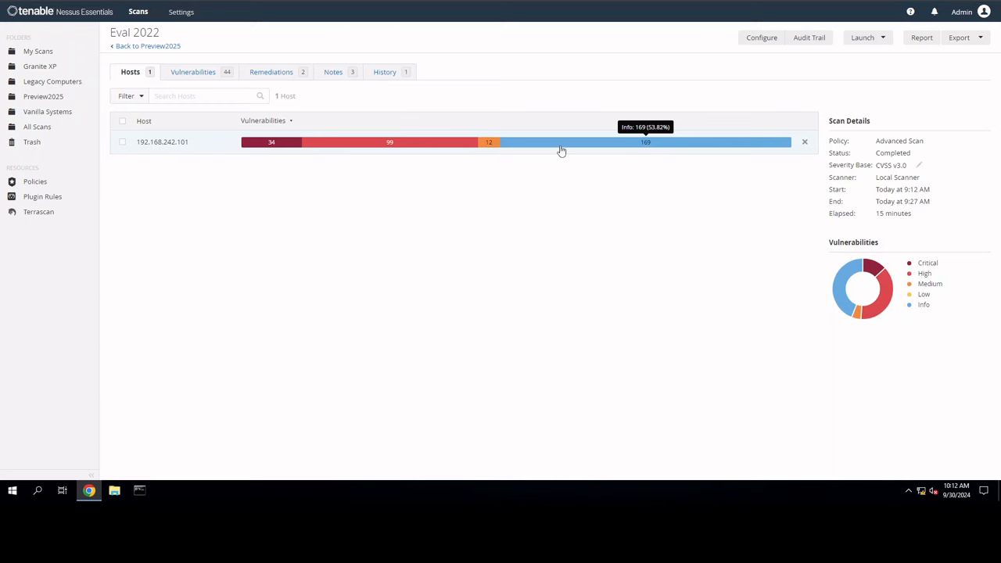
{"action": "left_click", "coordinate": [561, 150]}
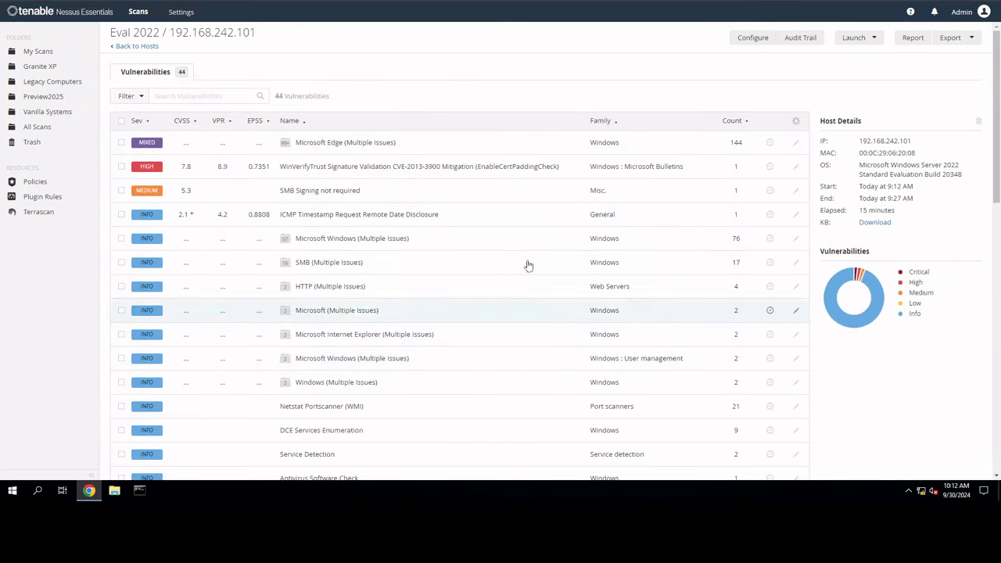
Step: Examine the severities and versions in the Microsoft Edge (Multiple Issues) group, then return to the host's vulnerabilities
{"action": "left_click", "coordinate": [737, 145]}
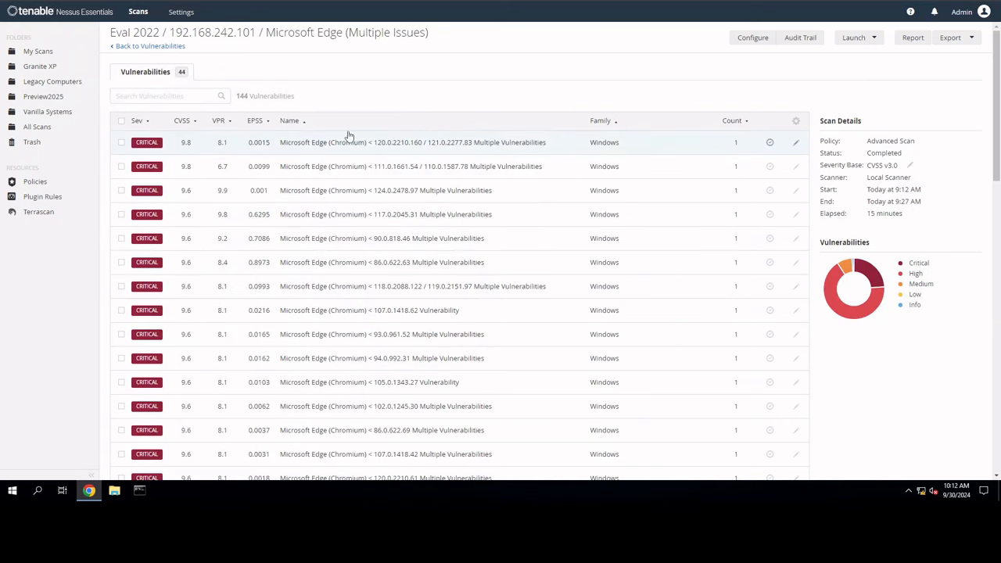
{"action": "scroll", "coordinate": [347, 286], "scroll_direction": "down", "scroll_amount": 10}
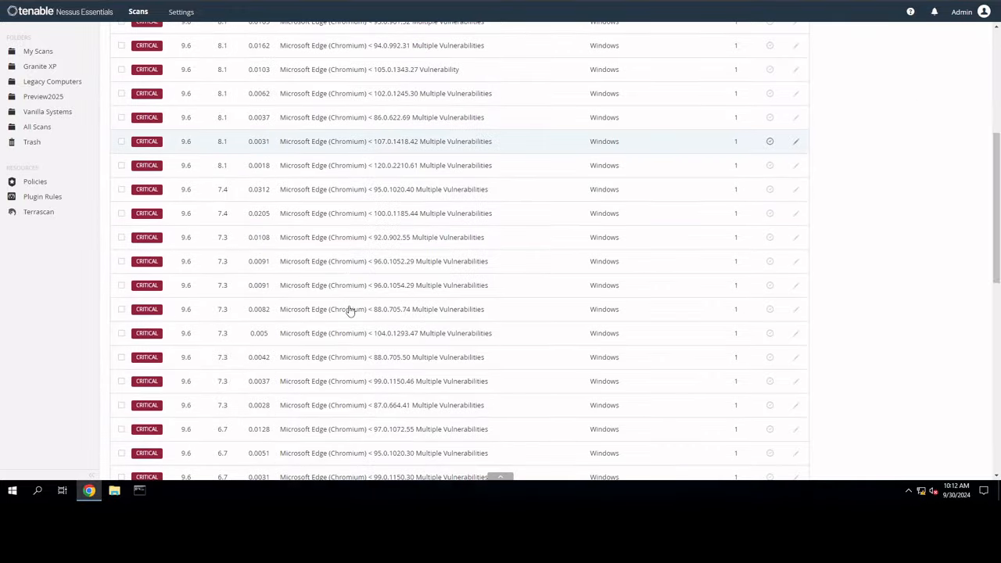
{"action": "scroll", "coordinate": [350, 310], "scroll_direction": "down", "scroll_amount": 5}
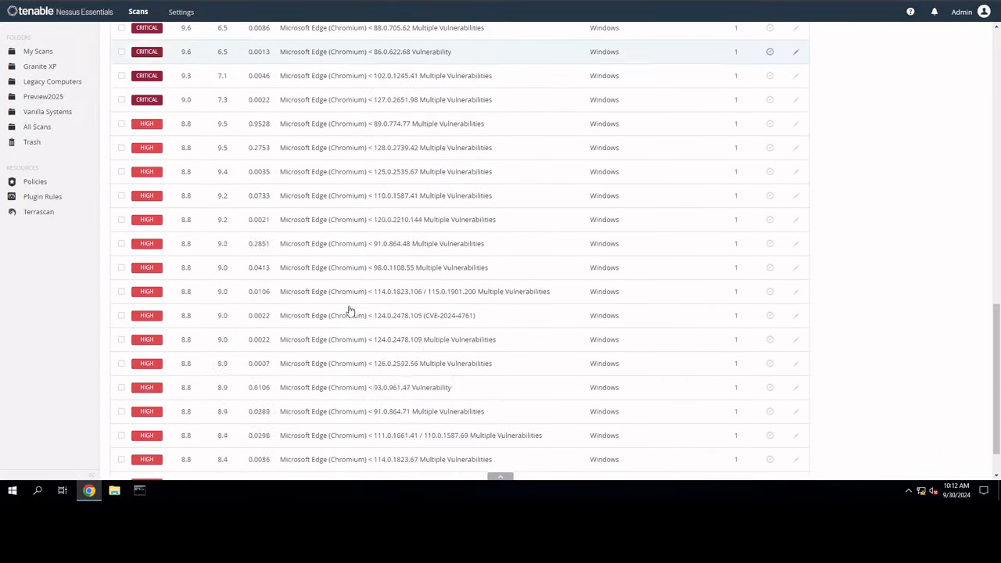
{"action": "scroll", "coordinate": [440, 371], "scroll_direction": "up", "scroll_amount": 5}
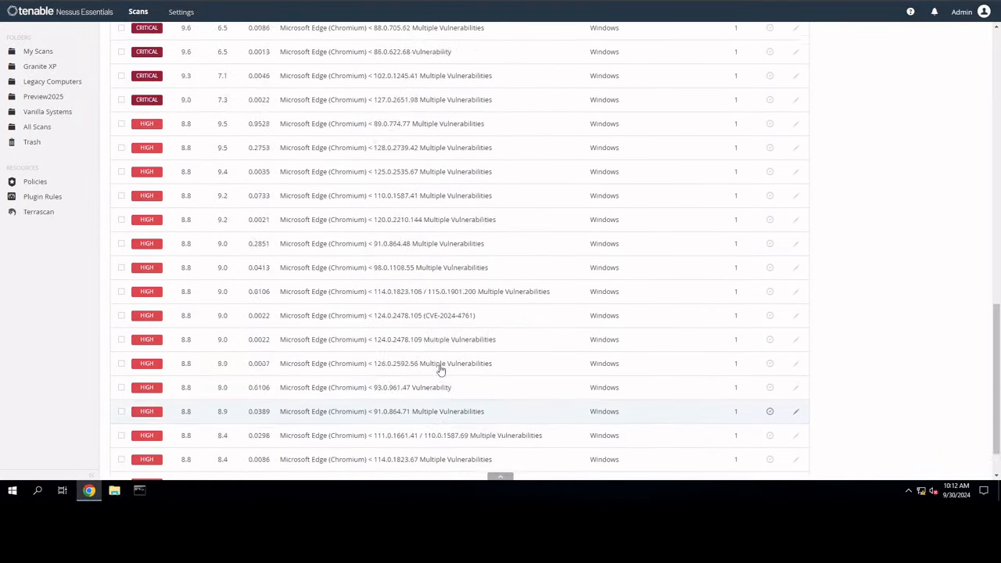
{"action": "scroll", "coordinate": [440, 370], "scroll_direction": "up", "scroll_amount": 10}
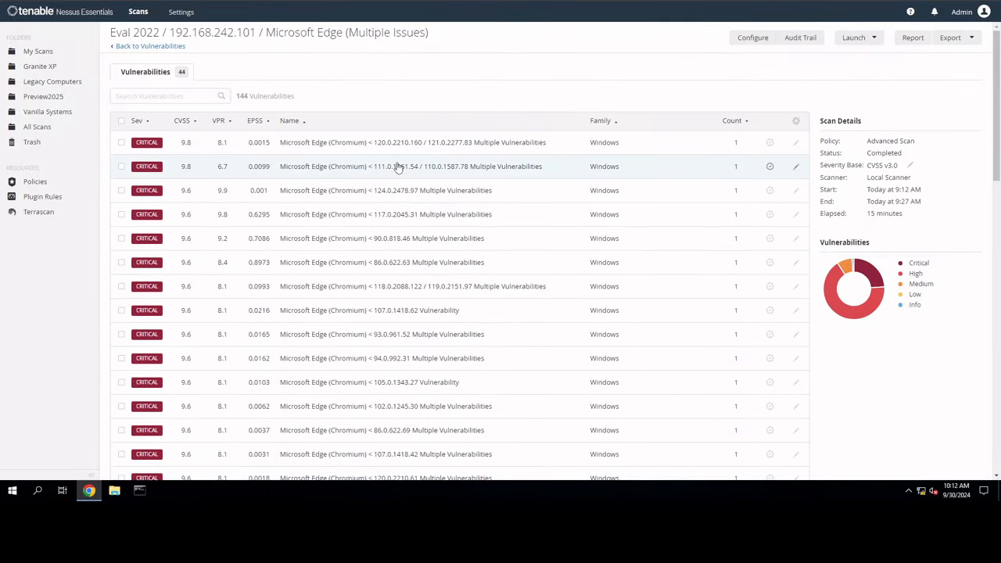
{"action": "left_click", "coordinate": [160, 47]}
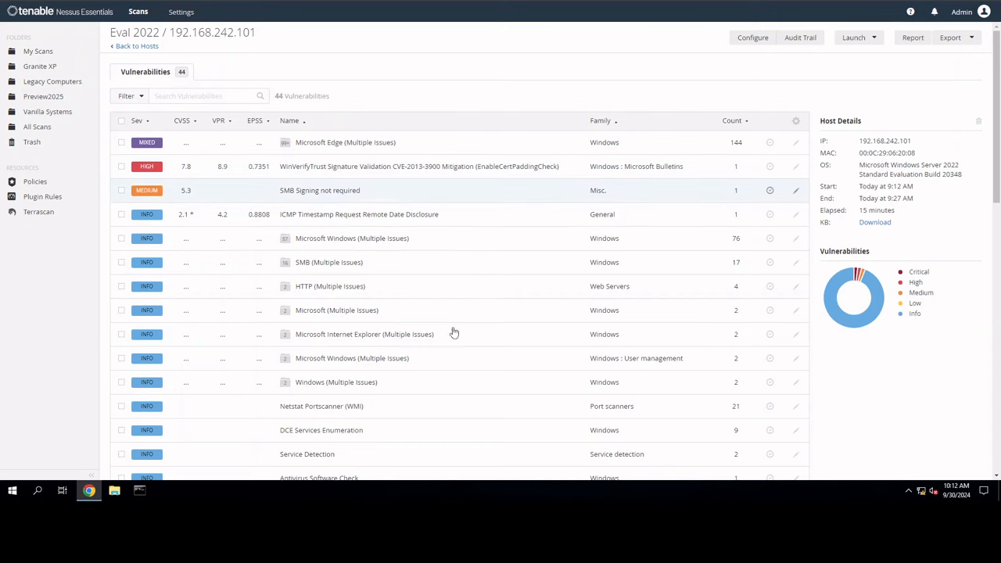
Step: Read through the full vulnerability list of the Eval 2022 host, including its informational findings
{"action": "scroll", "coordinate": [527, 364], "scroll_direction": "down", "scroll_amount": 1}
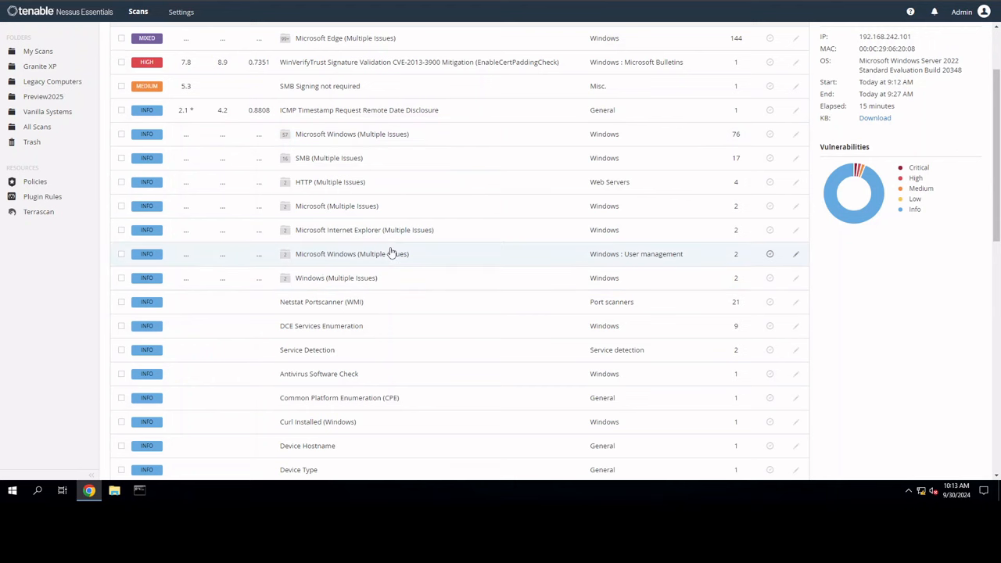
{"action": "scroll", "coordinate": [391, 251], "scroll_direction": "down", "scroll_amount": 3}
{"action": "scroll", "coordinate": [391, 251], "scroll_direction": "down", "scroll_amount": 7}
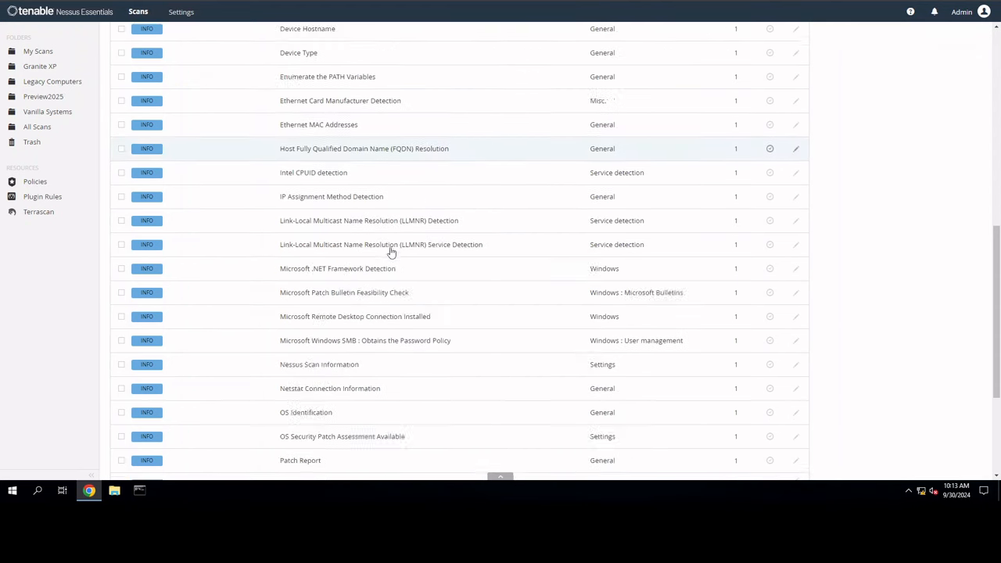
{"action": "scroll", "coordinate": [390, 252], "scroll_direction": "down", "scroll_amount": 2}
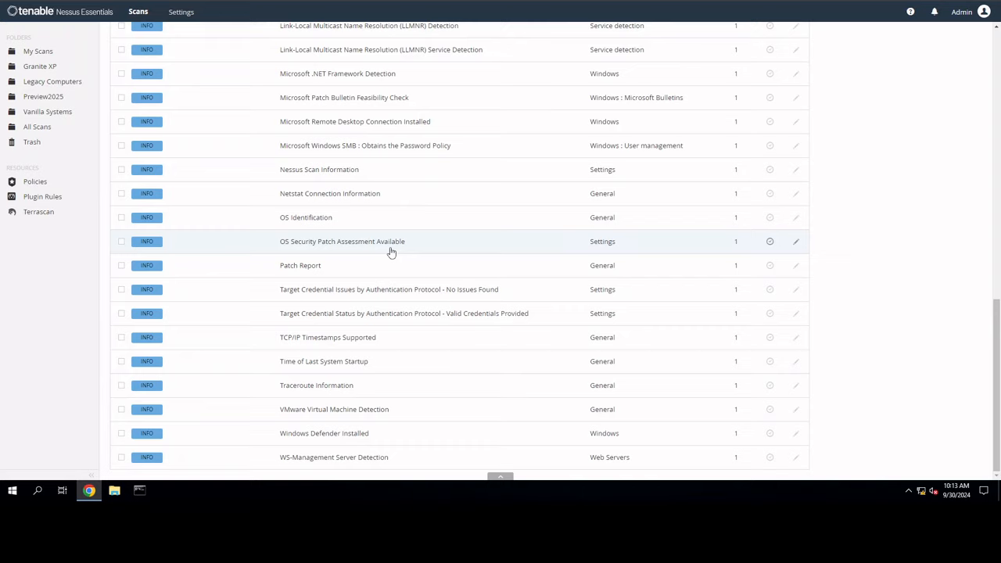
{"action": "scroll", "coordinate": [390, 252], "scroll_direction": "up", "scroll_amount": 2}
{"action": "scroll", "coordinate": [390, 252], "scroll_direction": "up", "scroll_amount": 12}
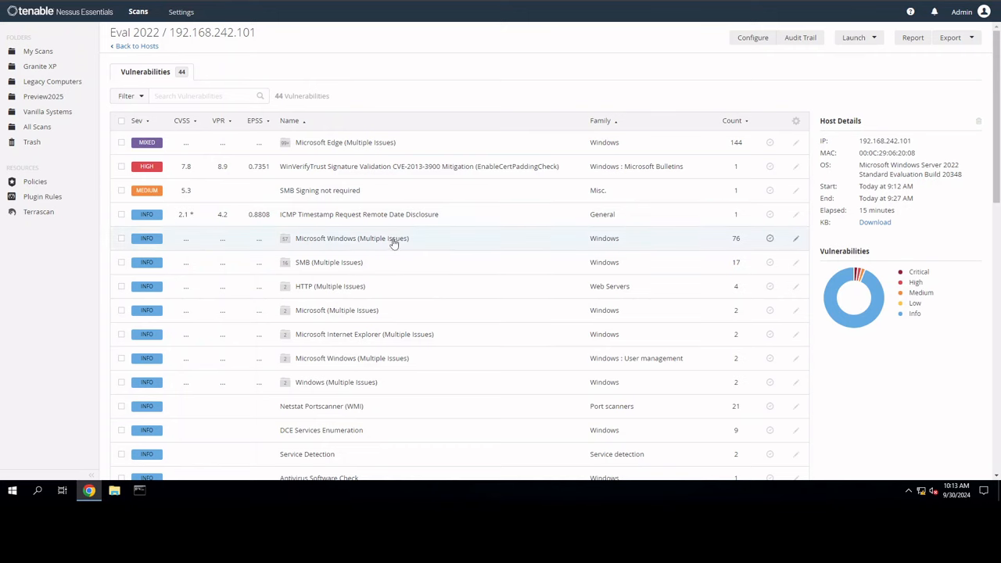
Step: Examine the 57-entry Microsoft Windows (Multiple Issues) group of the Eval 2022 host and return to the vulnerability list
{"action": "left_click", "coordinate": [430, 247]}
{"action": "scroll", "coordinate": [467, 201], "scroll_direction": "down", "scroll_amount": 5}
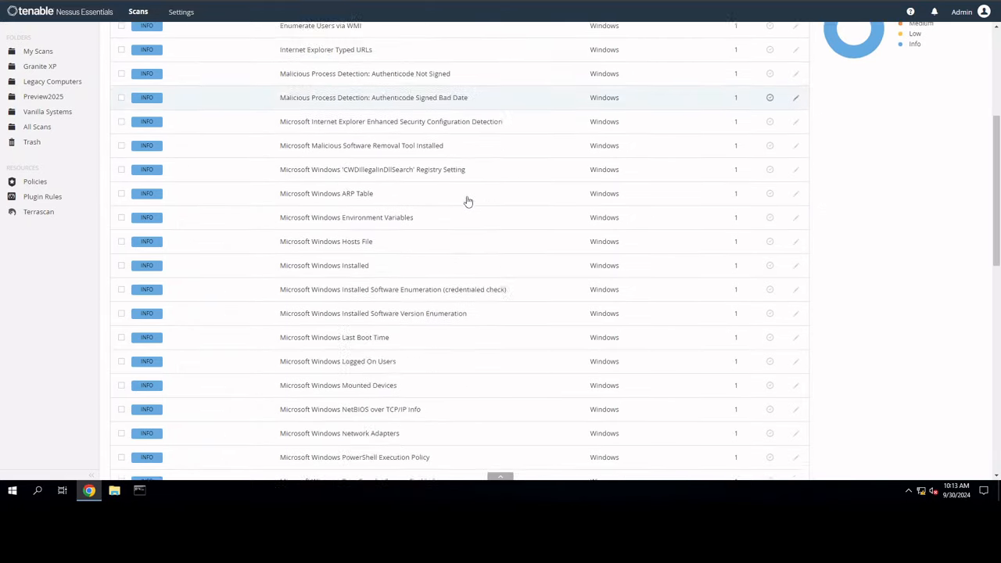
{"action": "scroll", "coordinate": [466, 201], "scroll_direction": "down", "scroll_amount": 8}
{"action": "scroll", "coordinate": [467, 201], "scroll_direction": "up", "scroll_amount": 15}
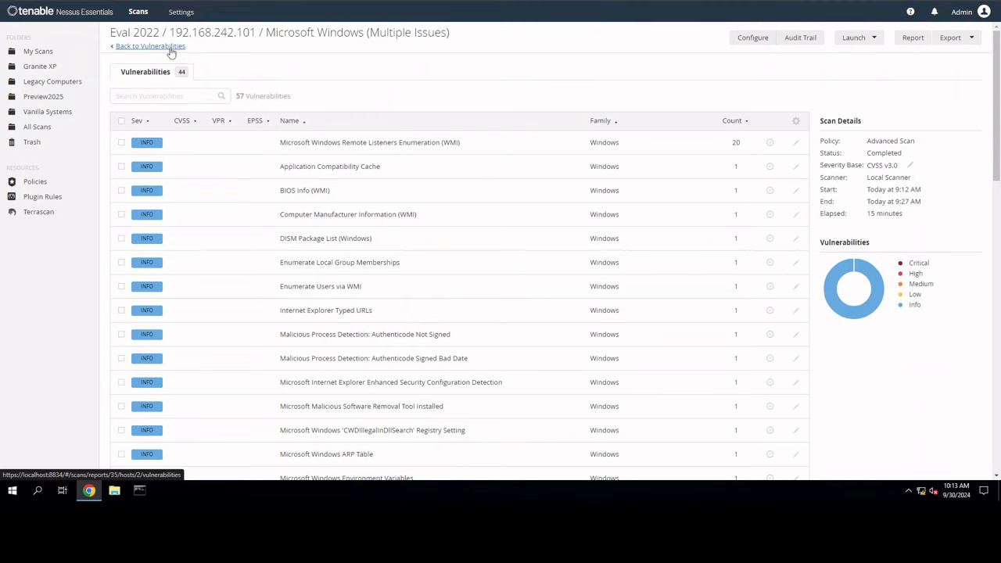
{"action": "left_click", "coordinate": [171, 49]}
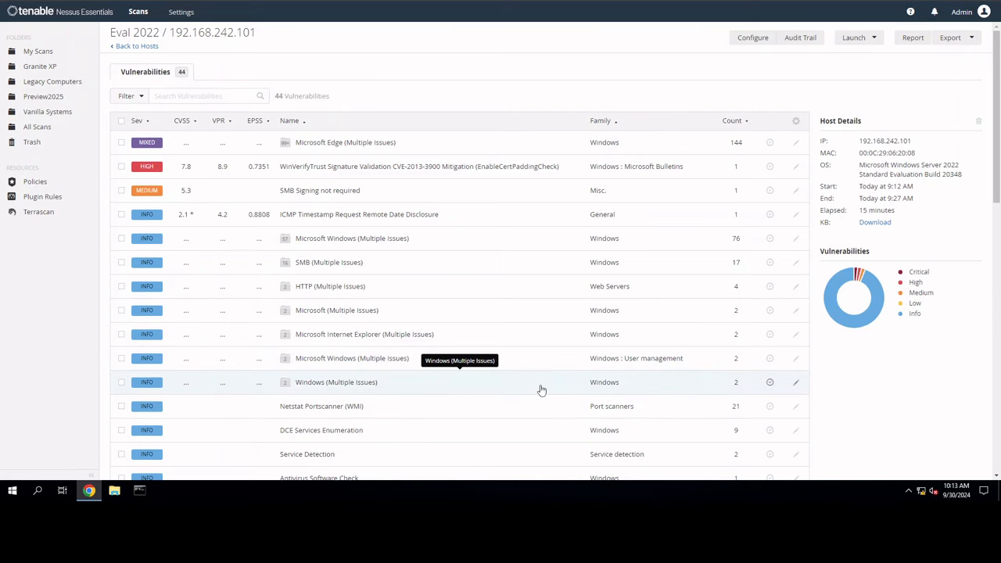
Step: Skim the Eval 2022 host's findings once more and go back to the scans in the Preview2025 folder
{"action": "scroll", "coordinate": [539, 389], "scroll_direction": "down", "scroll_amount": 2}
{"action": "scroll", "coordinate": [540, 389], "scroll_direction": "down", "scroll_amount": 3}
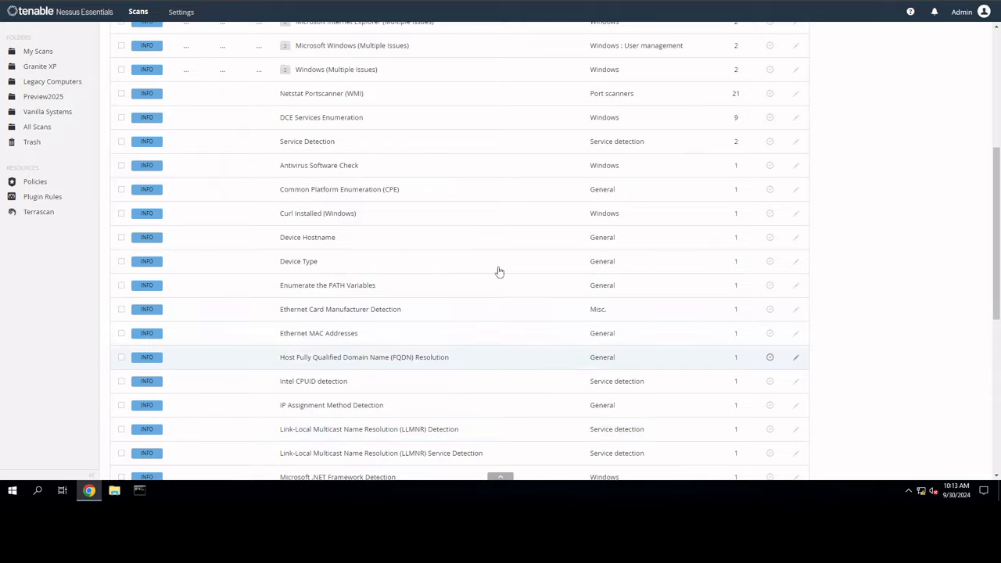
{"action": "scroll", "coordinate": [494, 377], "scroll_direction": "up", "scroll_amount": 5}
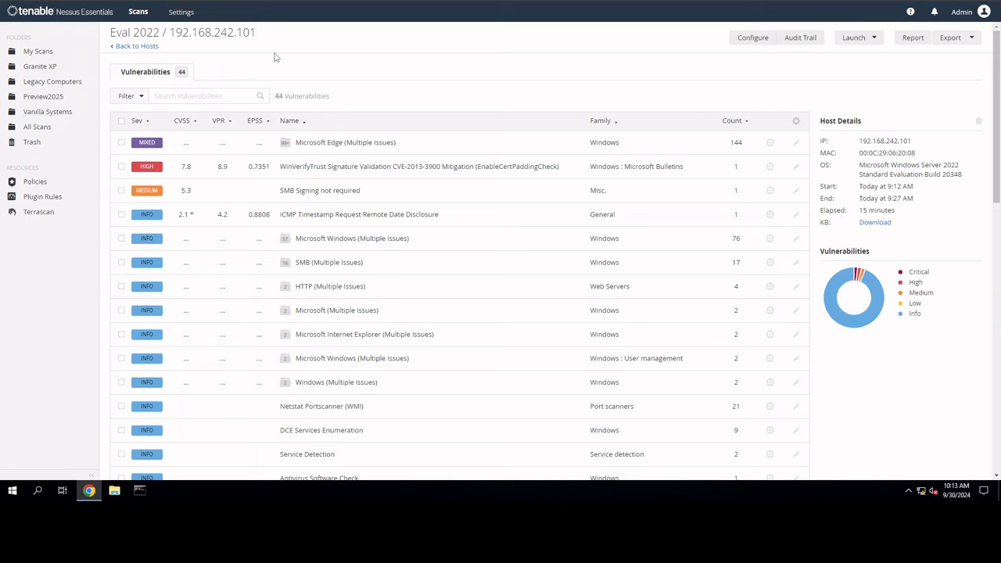
{"action": "left_click", "coordinate": [137, 47]}
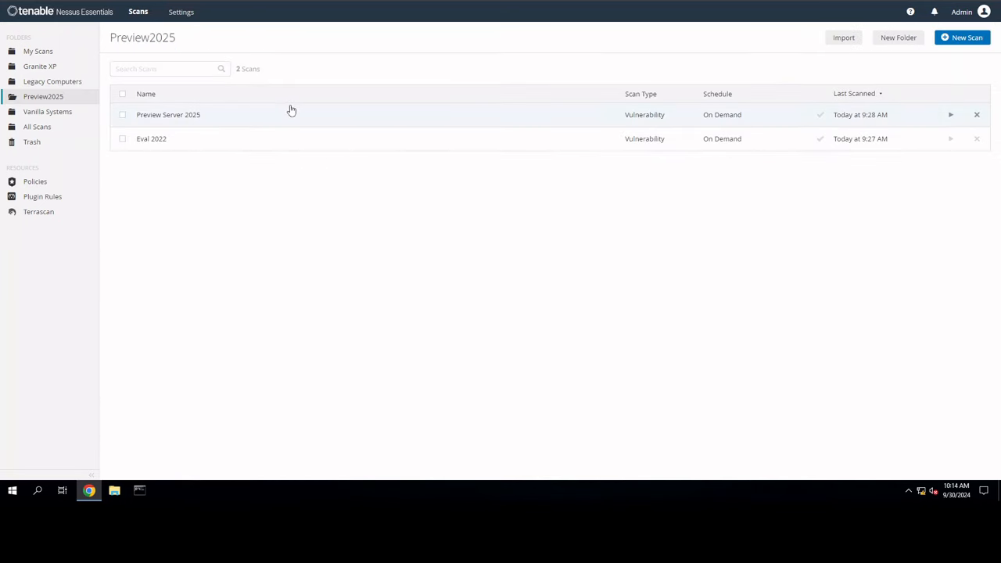
Step: Open the Preview Server 2025 scan and review the vulnerability list of host 192.168.242.100
{"action": "left_click", "coordinate": [290, 109]}
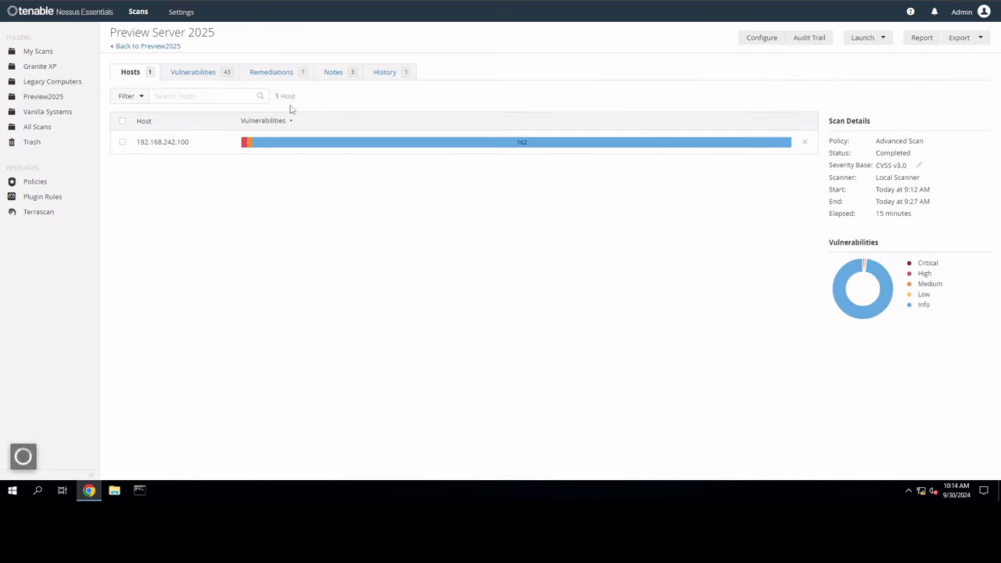
{"action": "mouse_move", "coordinate": [426, 149]}
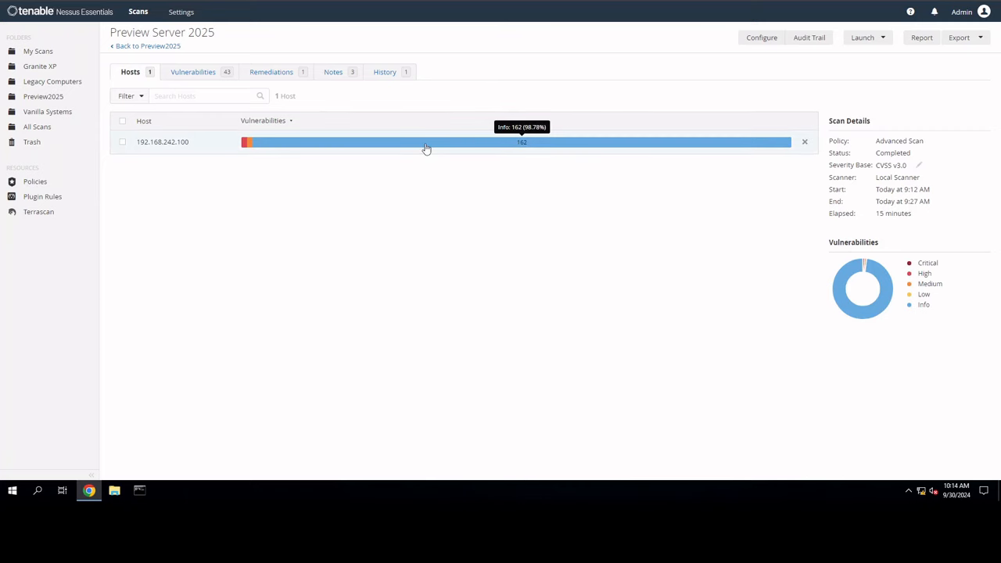
{"action": "left_click", "coordinate": [426, 148]}
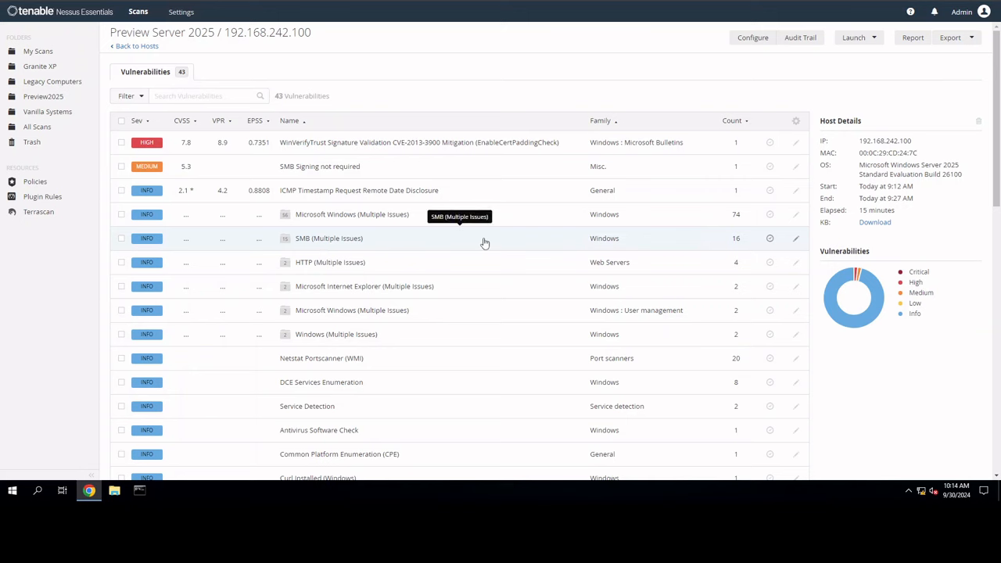
{"action": "scroll", "coordinate": [483, 243], "scroll_direction": "down", "scroll_amount": 3}
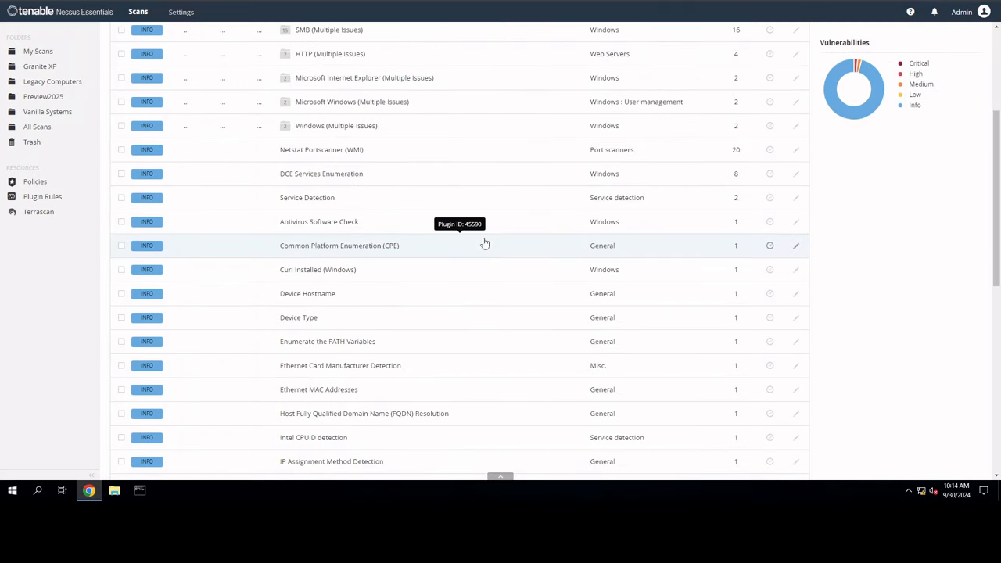
{"action": "scroll", "coordinate": [483, 244], "scroll_direction": "down", "scroll_amount": 4}
{"action": "scroll", "coordinate": [483, 243], "scroll_direction": "down", "scroll_amount": 3}
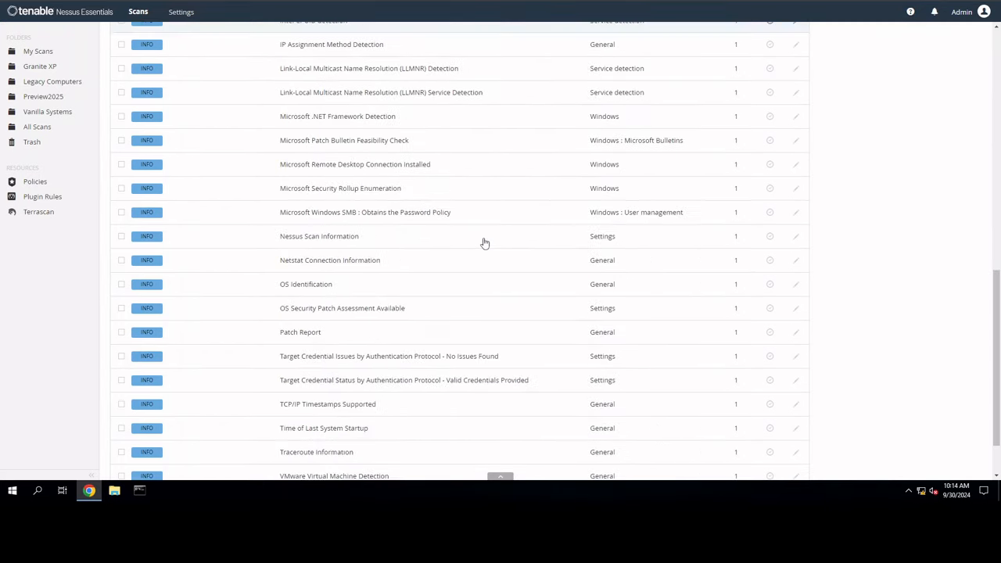
{"action": "scroll", "coordinate": [484, 243], "scroll_direction": "up", "scroll_amount": 7}
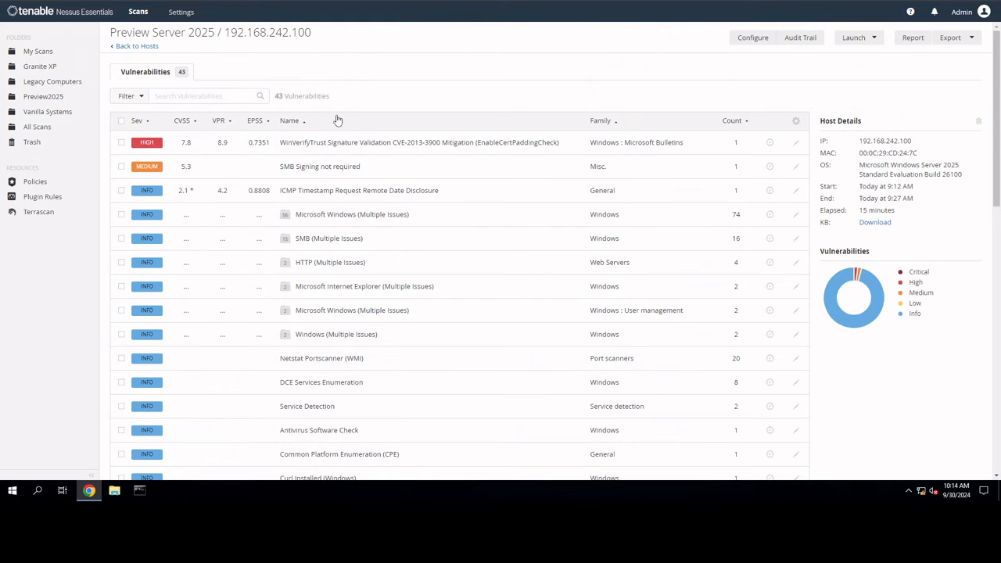
Step: Check the vulnerability severity breakdown on the Preview Server 2025 hosts page, then reopen the host's findings and skim them again
{"action": "left_click", "coordinate": [139, 47]}
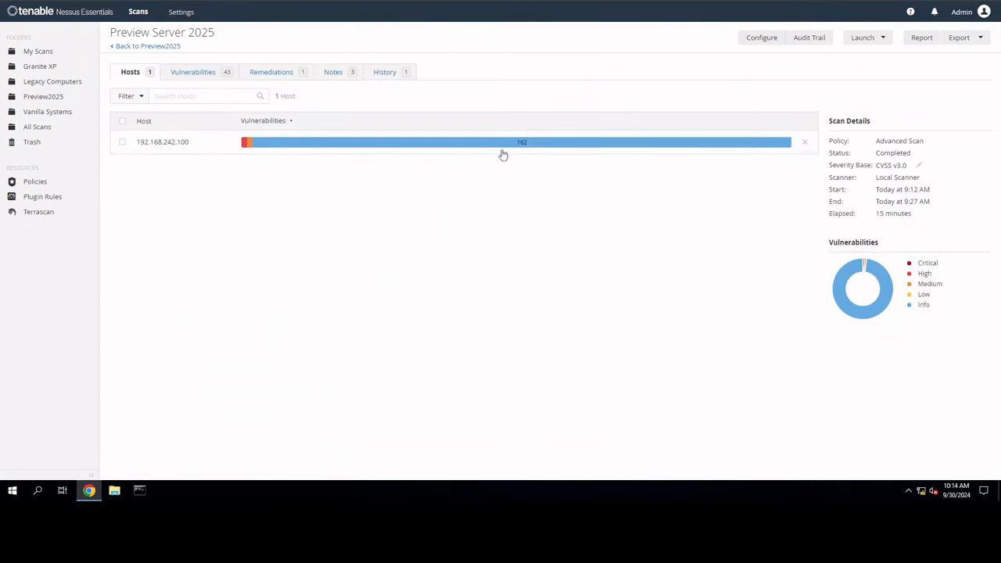
{"action": "mouse_move", "coordinate": [526, 148]}
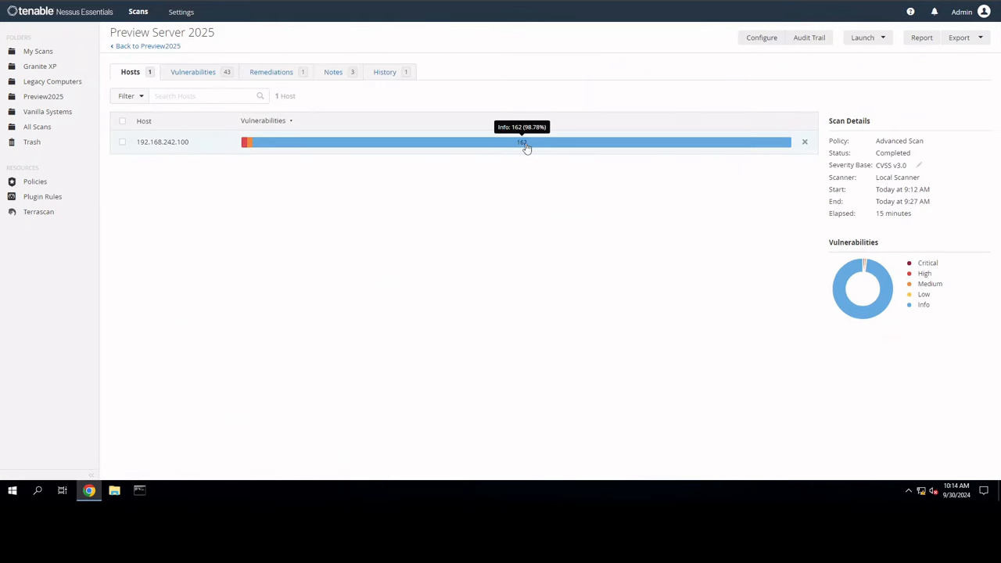
{"action": "left_click", "coordinate": [526, 147]}
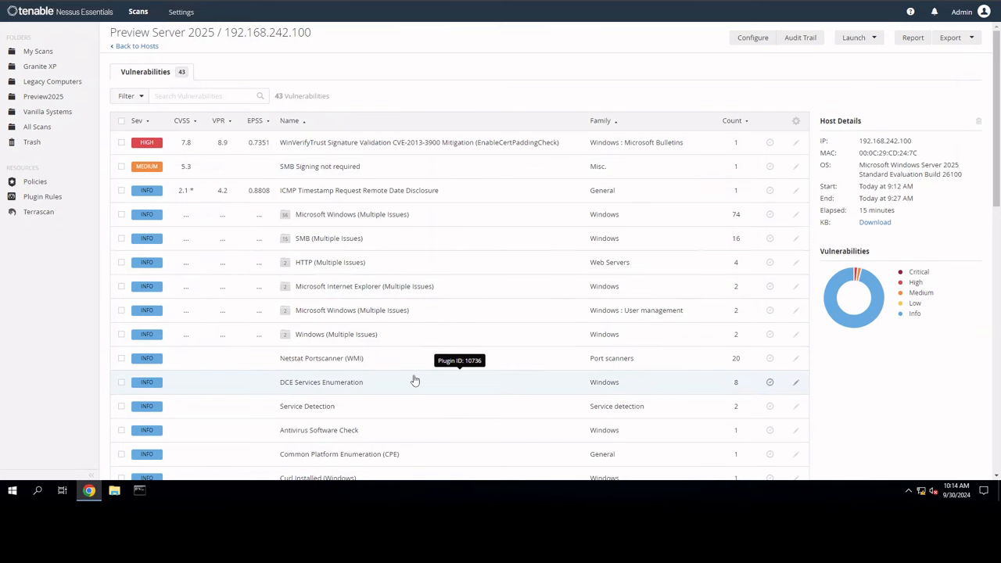
{"action": "scroll", "coordinate": [414, 380], "scroll_direction": "down", "scroll_amount": 4}
{"action": "scroll", "coordinate": [414, 380], "scroll_direction": "down", "scroll_amount": 5}
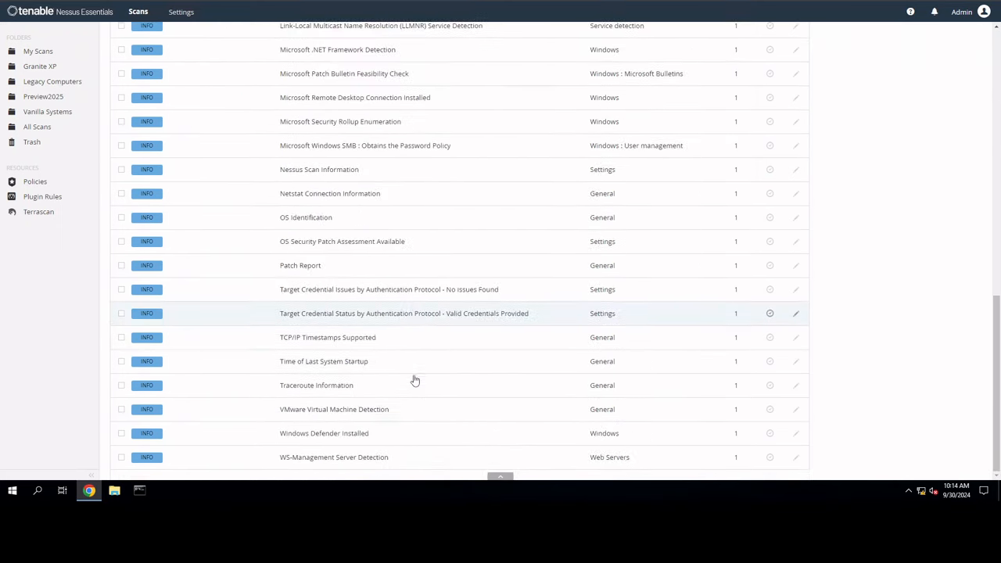
{"action": "scroll", "coordinate": [414, 380], "scroll_direction": "up", "scroll_amount": 9}
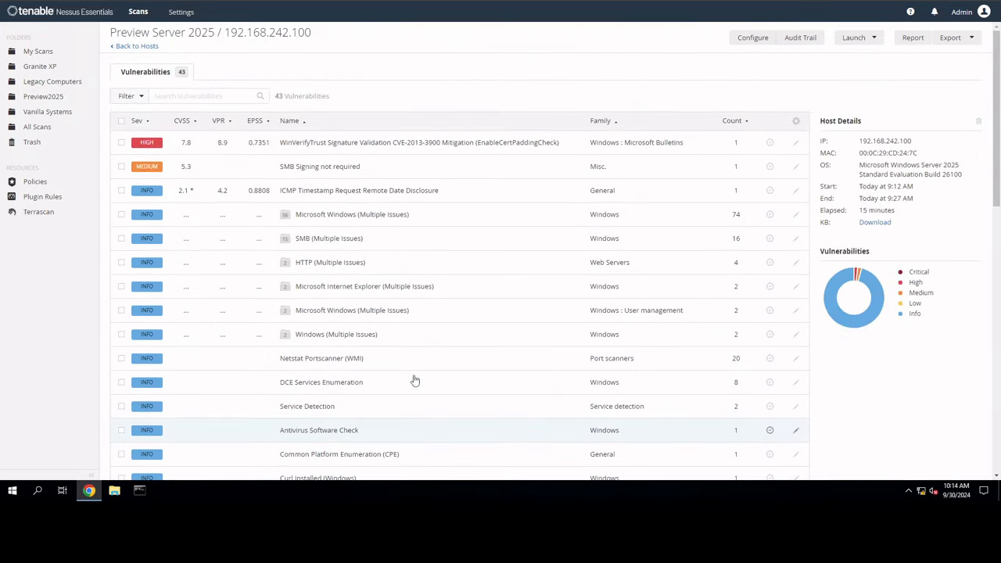